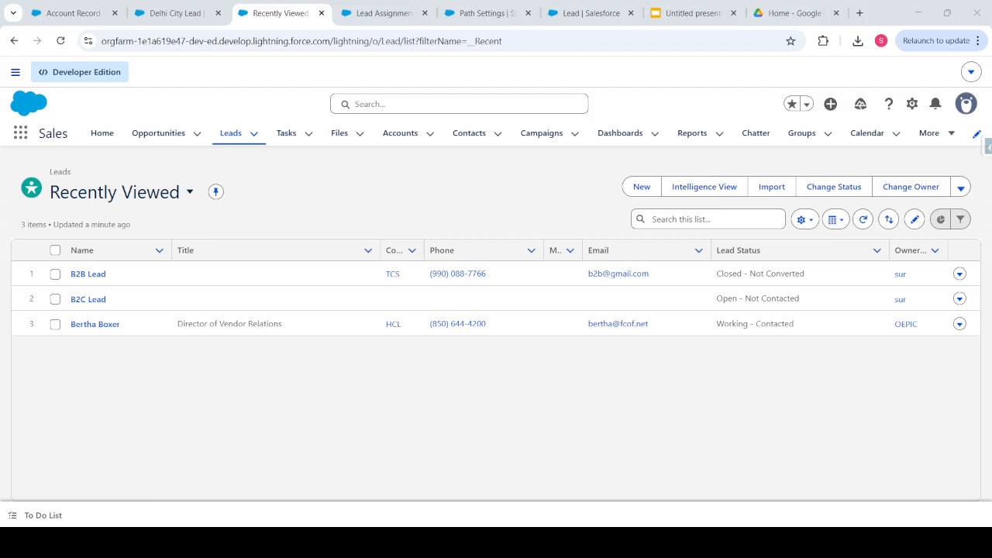
- Open Setup, search the setup options for "lead", and bring up the already open Lead Assignment Rules page beside the Leads list
{"action": "key", "text": "alt+Tab"}
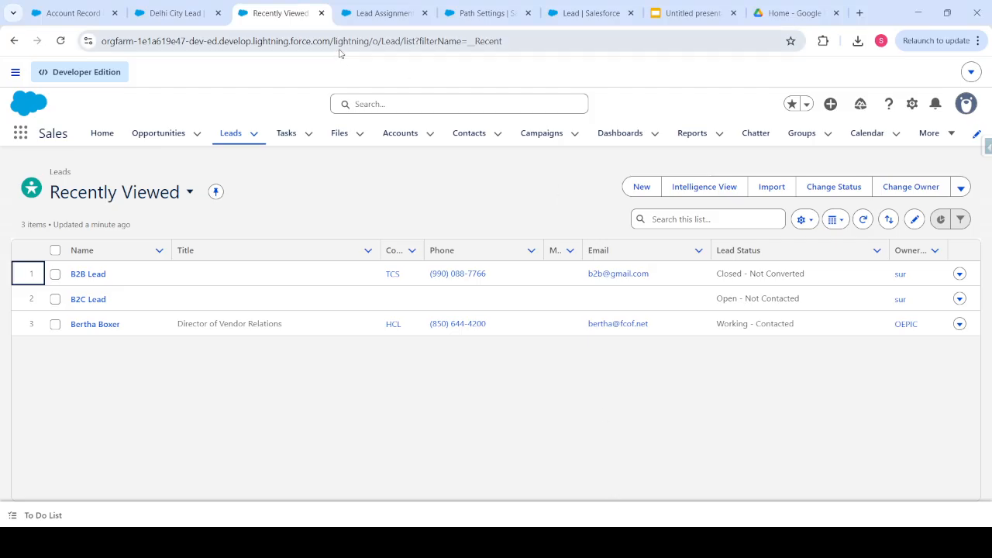
{"action": "left_click", "coordinate": [917, 106]}
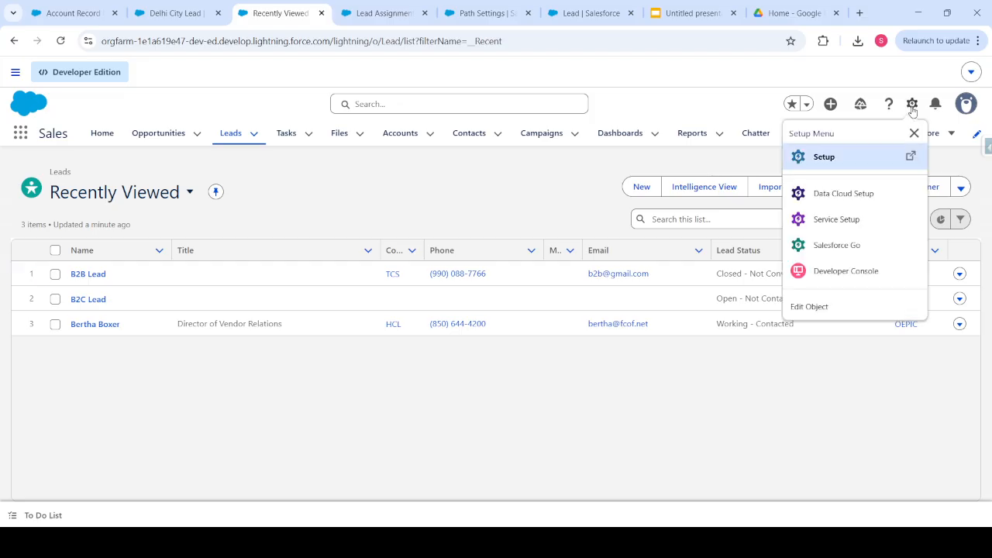
{"action": "left_click", "coordinate": [847, 161]}
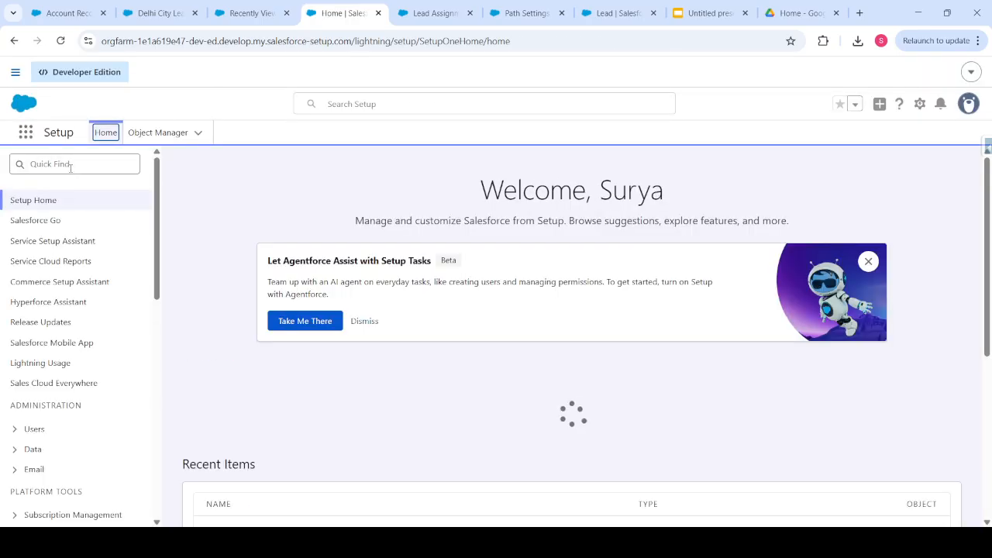
{"action": "left_click", "coordinate": [71, 164]}
{"action": "type", "text": "lead"}
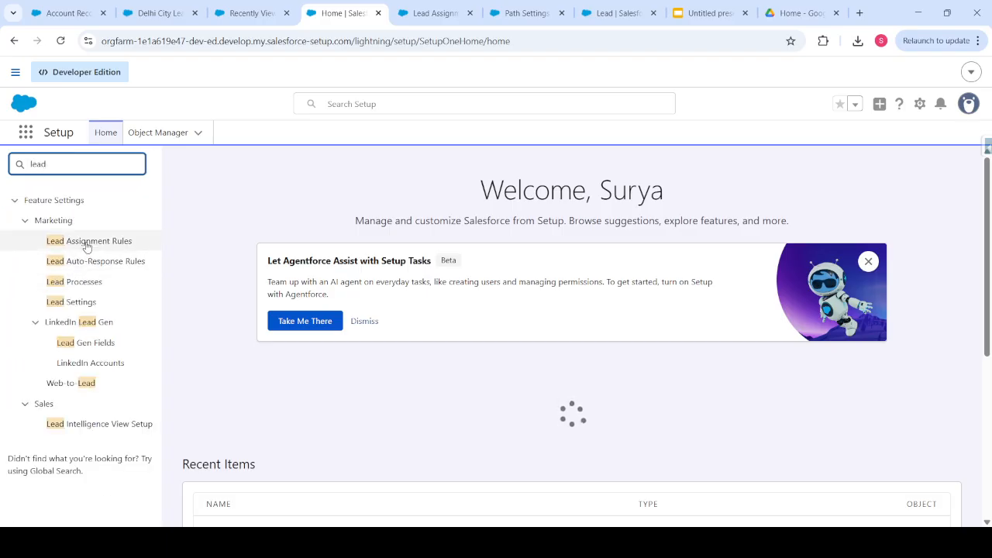
{"action": "left_click", "coordinate": [430, 13]}
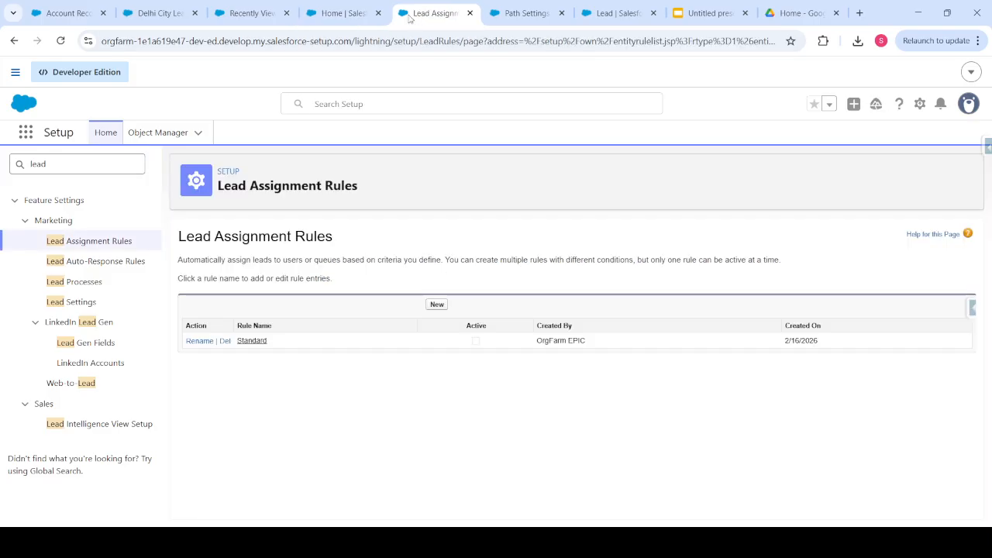
{"action": "left_click_drag", "start_coordinate": [430, 13], "coordinate": [327, 23]}
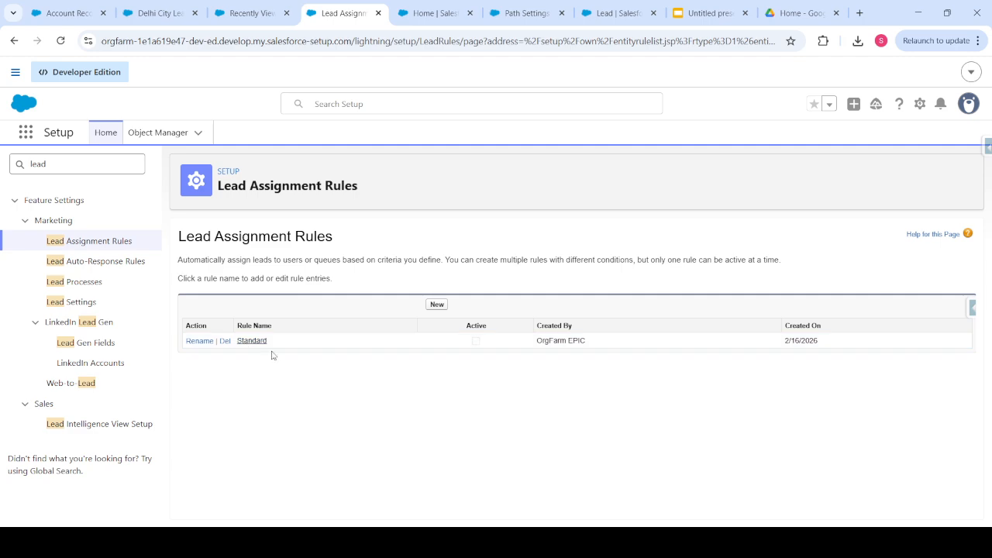
- Create and save a lead assignment rule named "Lead Assignment Based on City" with Active enabled
{"action": "left_click", "coordinate": [436, 305]}
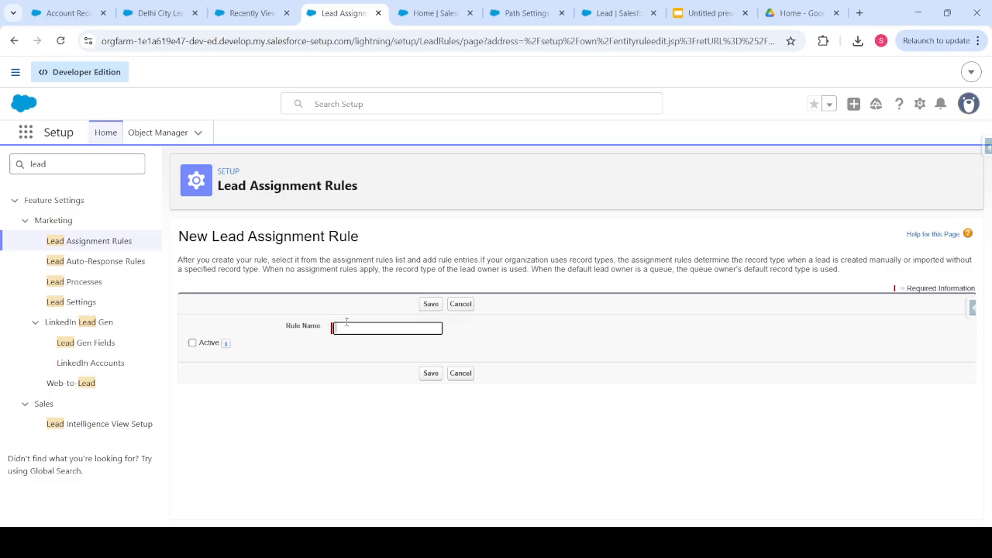
{"action": "type", "text": "Lead"}
{"action": "left_click", "coordinate": [419, 355]}
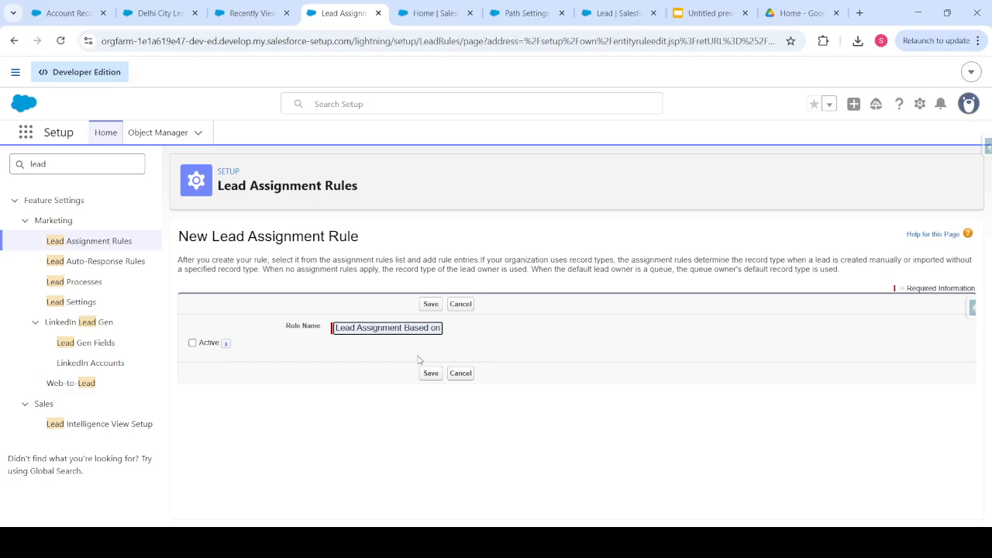
{"action": "left_click", "coordinate": [193, 344]}
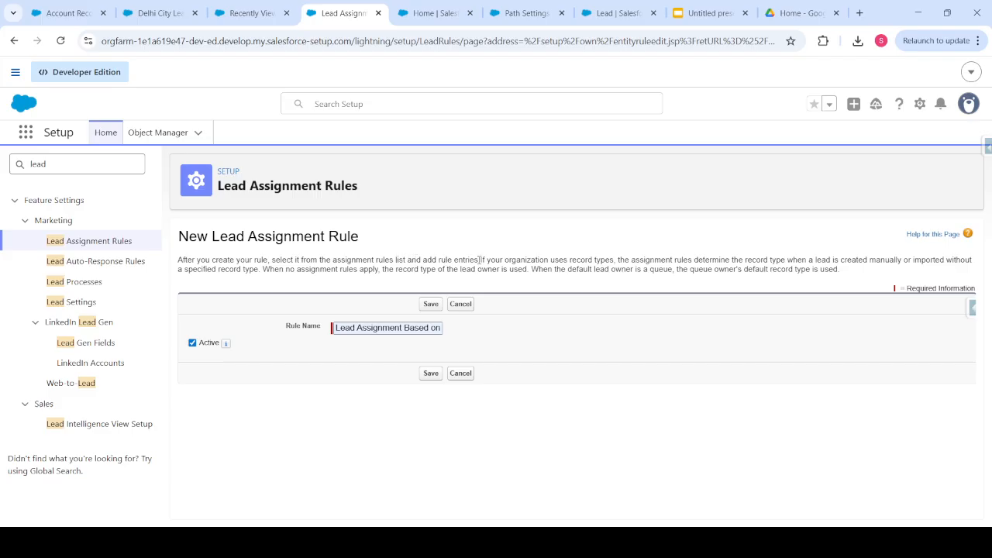
{"action": "left_click_drag", "start_coordinate": [487, 261], "coordinate": [252, 270]}
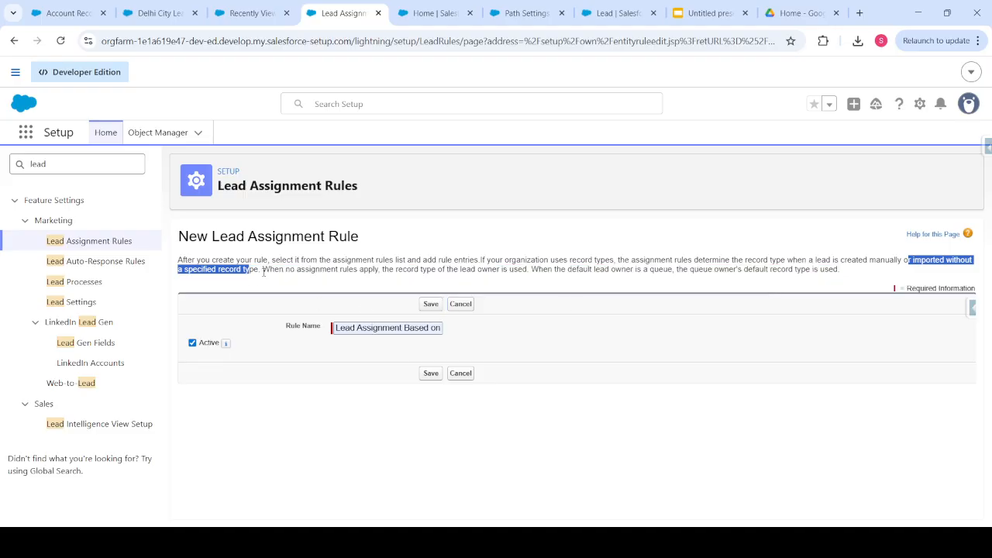
{"action": "left_click", "coordinate": [262, 271]}
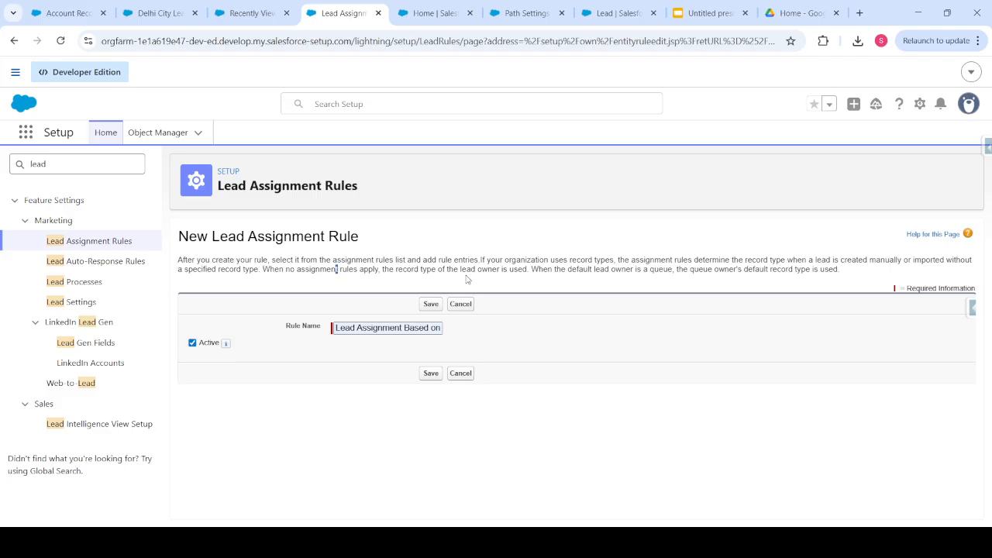
{"action": "left_click_drag", "start_coordinate": [491, 269], "coordinate": [532, 270]}
{"action": "left_click", "coordinate": [330, 384]}
{"action": "left_click", "coordinate": [430, 375]}
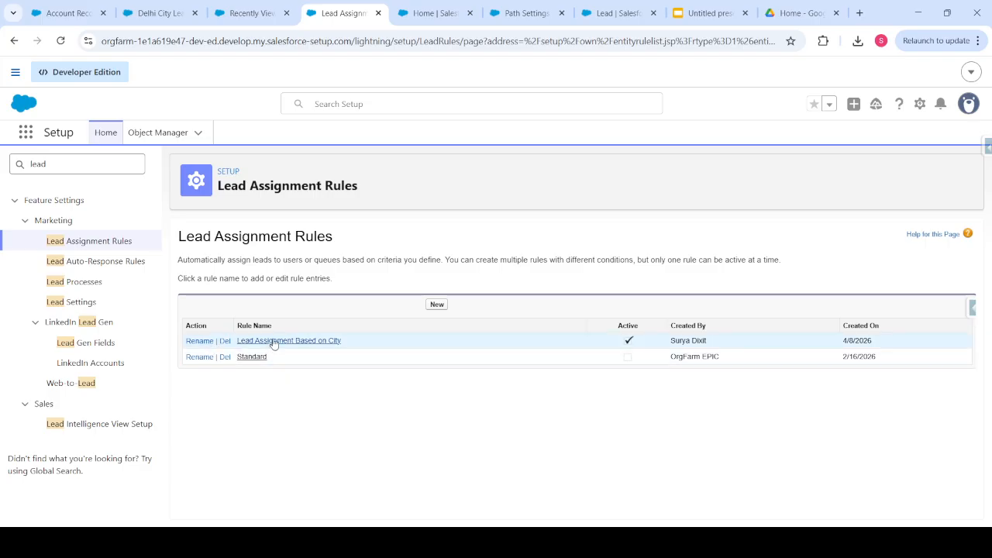
- Add a new rule entry to the Lead Assignment Based on City rule and set its sort order to 1
{"action": "left_click", "coordinate": [273, 342]}
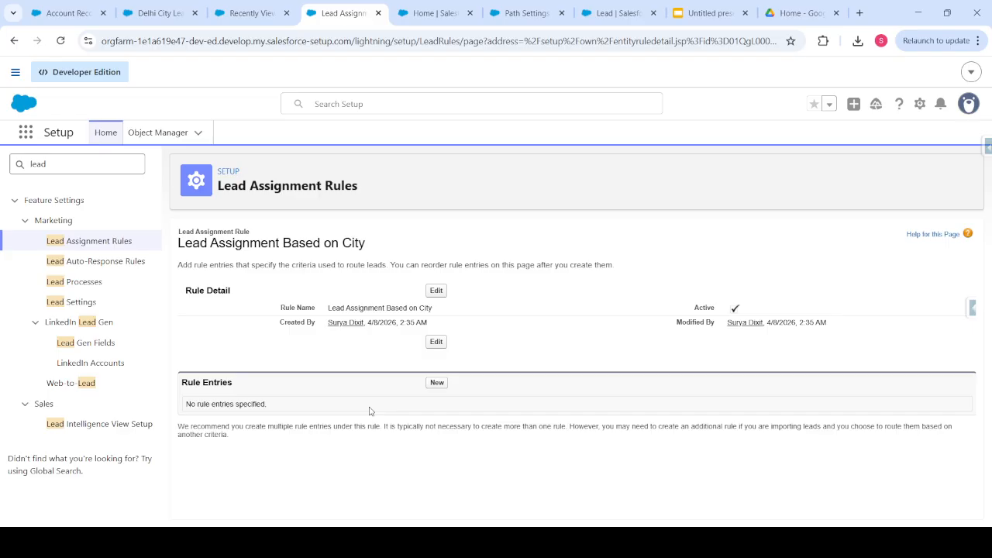
{"action": "left_click", "coordinate": [437, 382]}
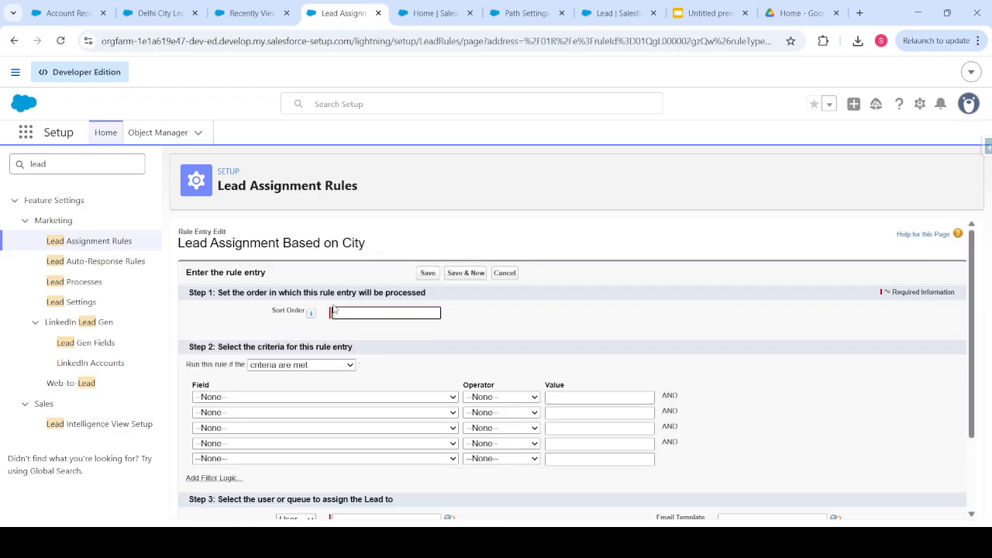
{"action": "mouse_move", "coordinate": [310, 320]}
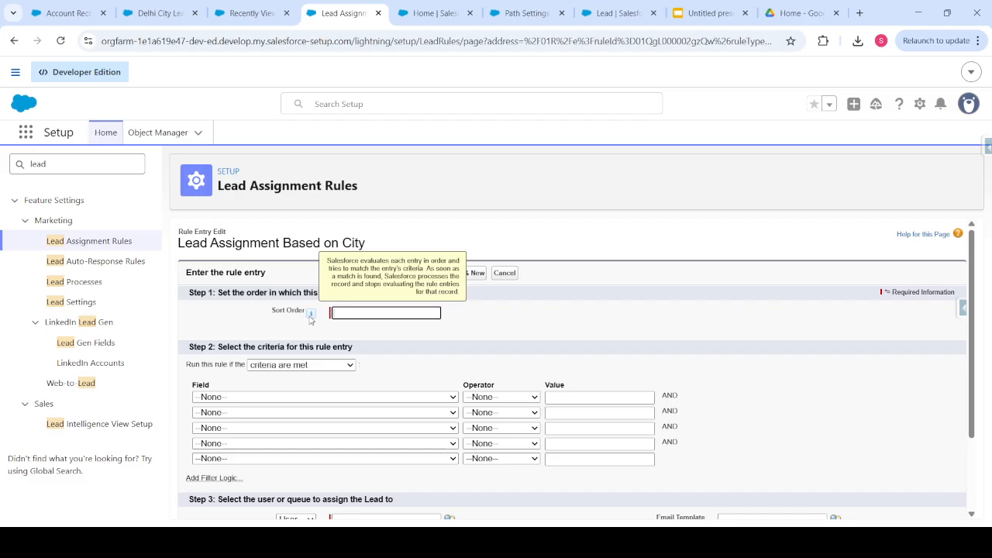
{"action": "type", "text": "1"}
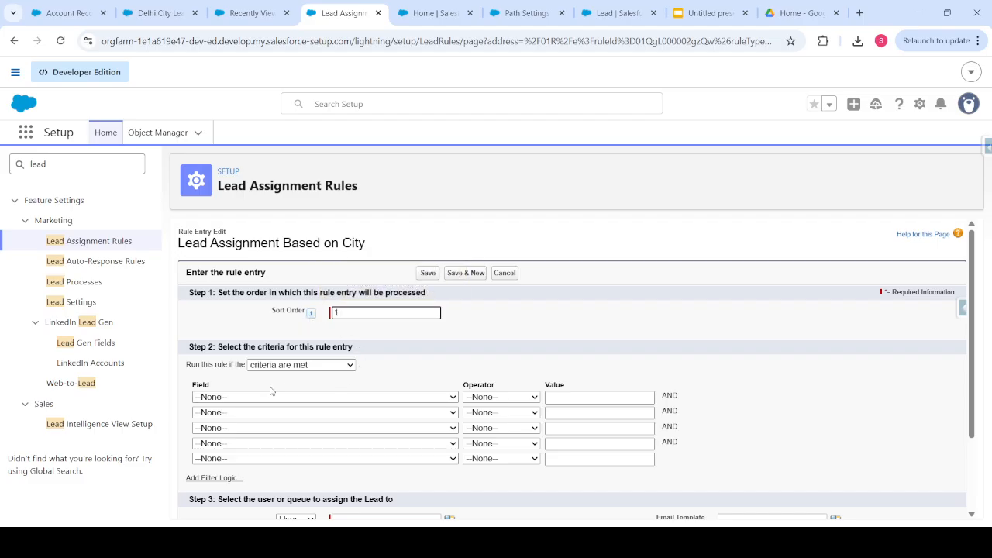
- Try the "formula evaluates to true" criteria type for the rule entry and switch back to "criteria are met"
{"action": "left_click", "coordinate": [294, 367]}
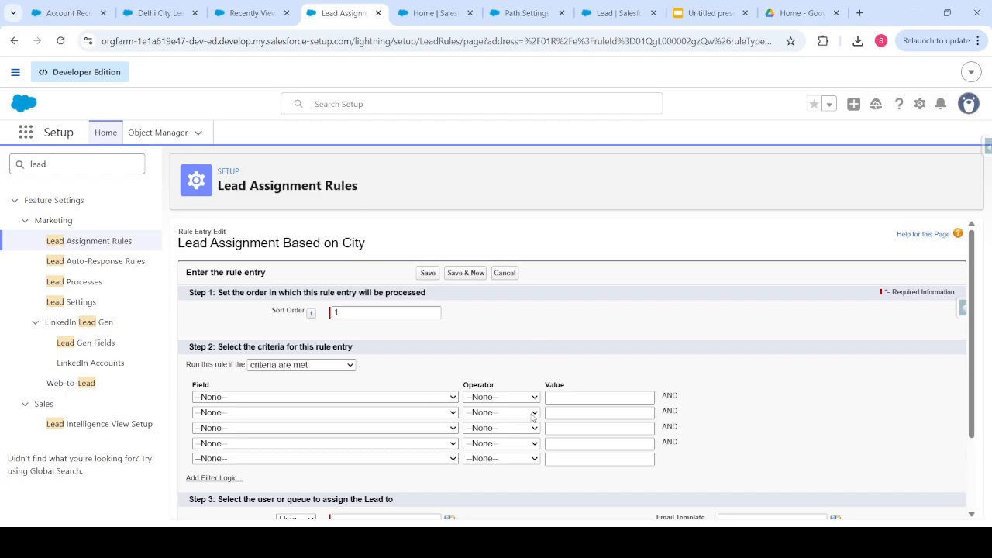
{"action": "left_click", "coordinate": [262, 397]}
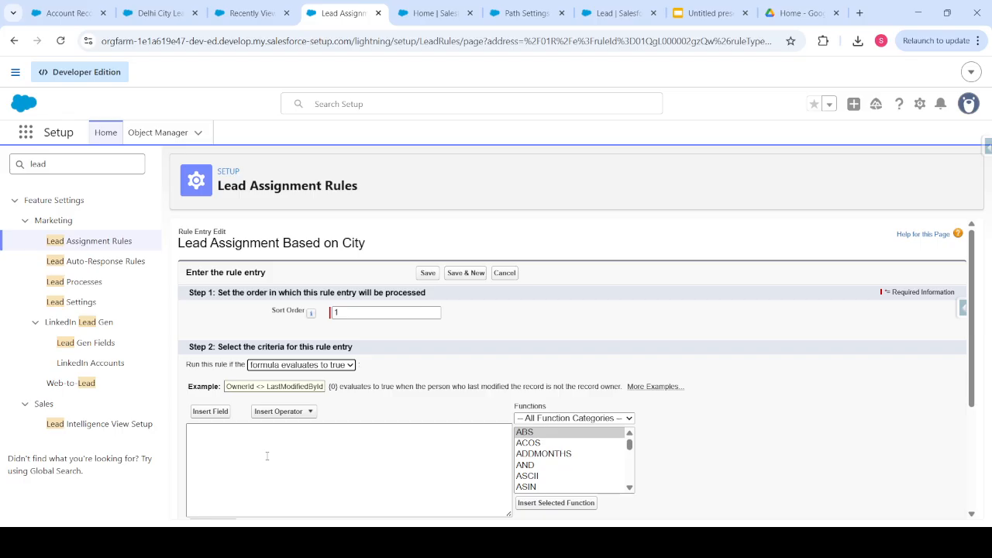
{"action": "scroll", "coordinate": [298, 458], "scroll_direction": "down", "scroll_amount": 3}
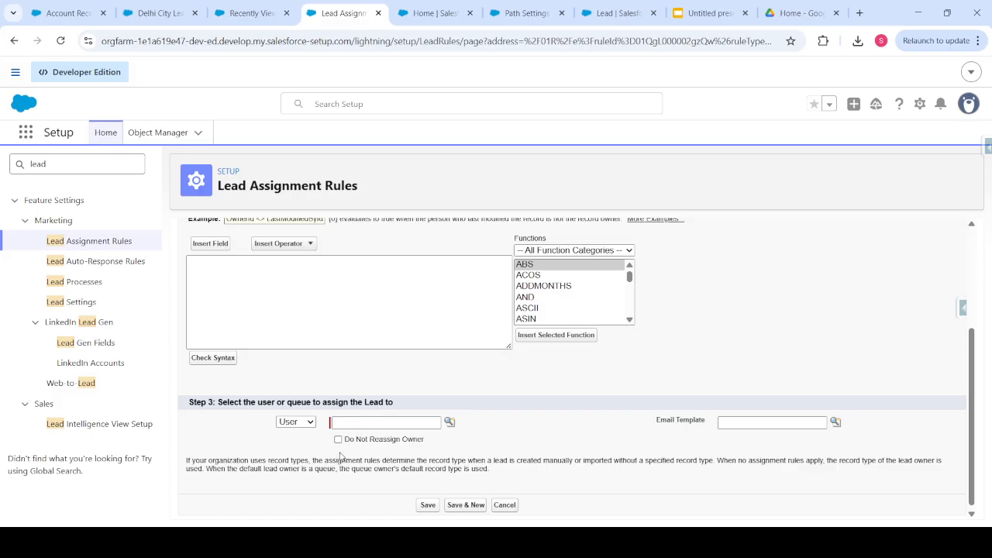
{"action": "scroll", "coordinate": [338, 437], "scroll_direction": "up", "scroll_amount": 2}
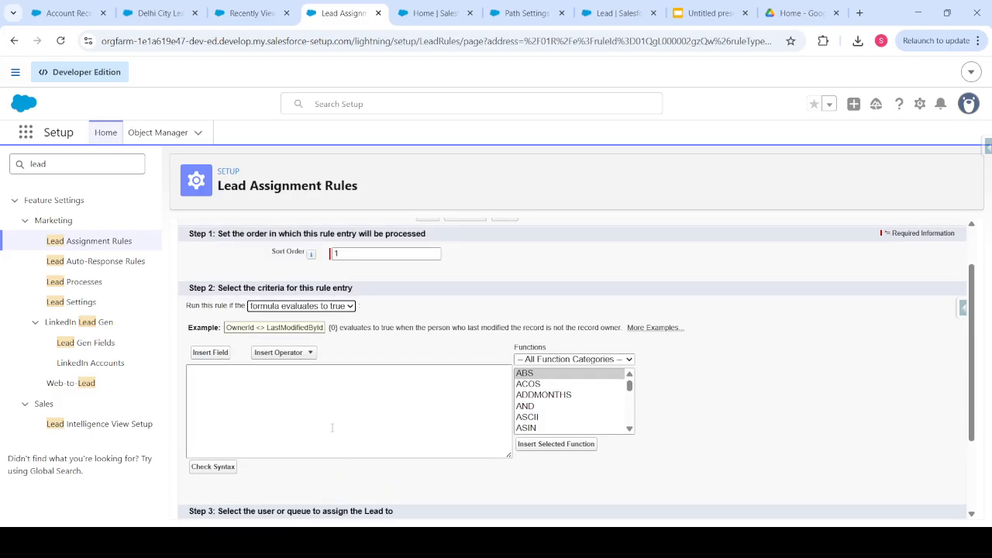
{"action": "left_click", "coordinate": [266, 321]}
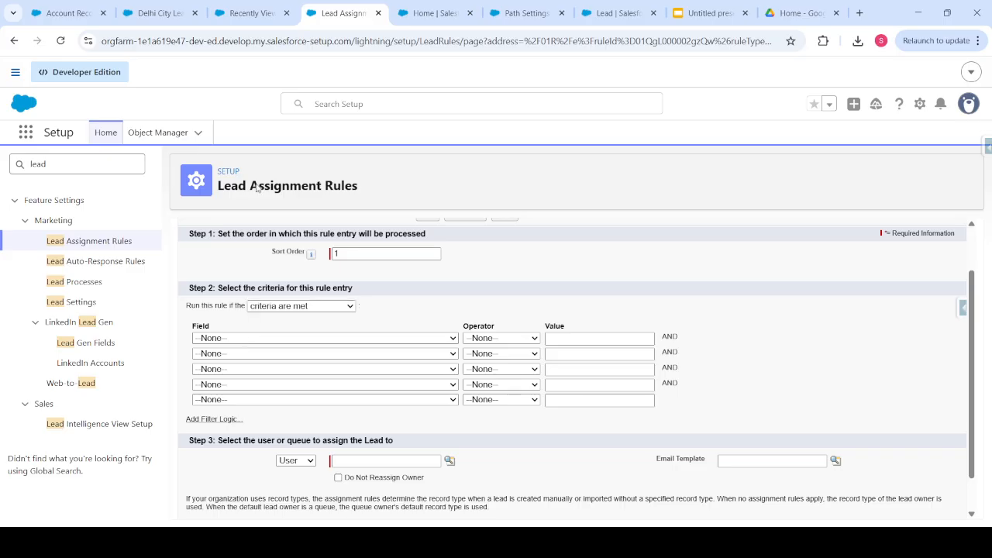
- Set the entry's first criterion to Lead: City equals Delhi
{"action": "left_click", "coordinate": [230, 82]}
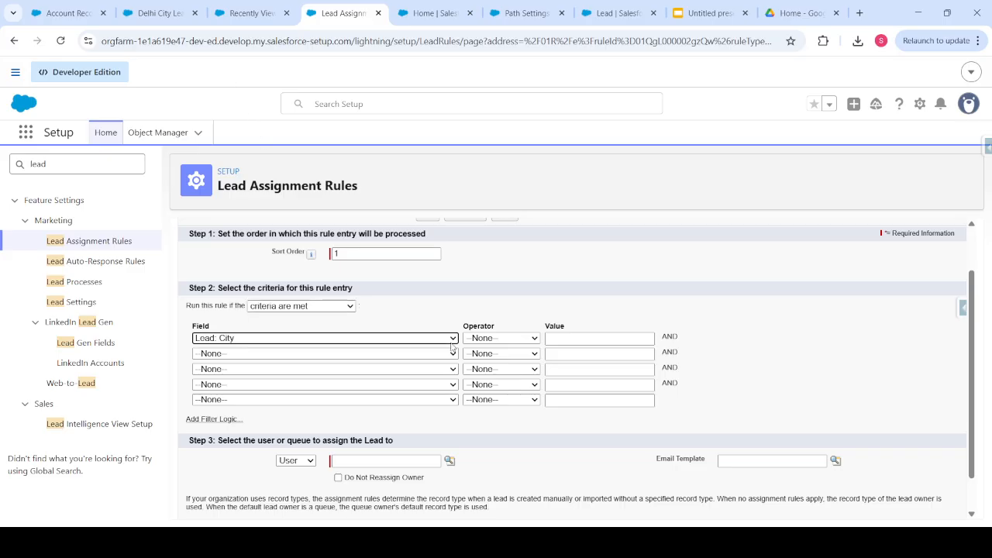
{"action": "left_click", "coordinate": [479, 339]}
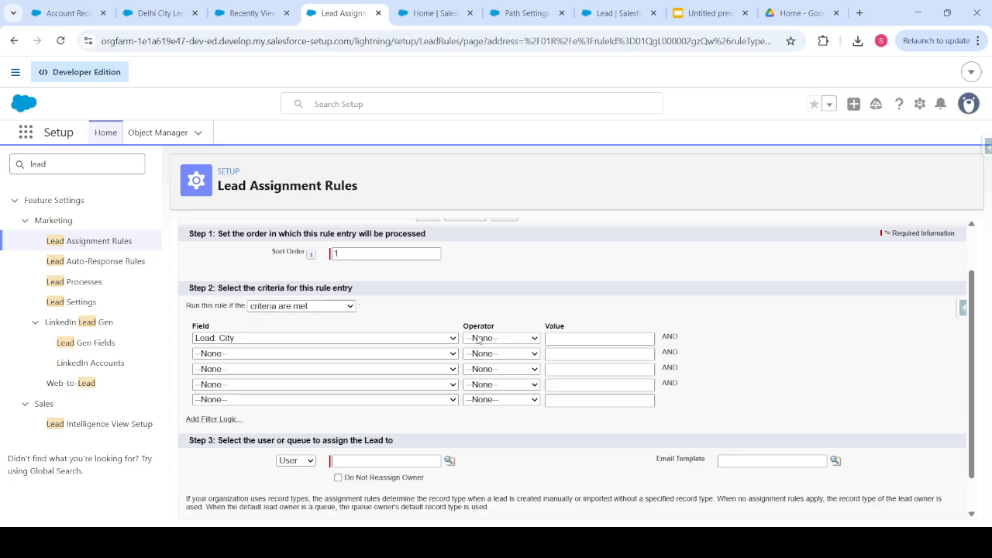
{"action": "left_click", "coordinate": [479, 166]}
{"action": "left_click", "coordinate": [564, 337]}
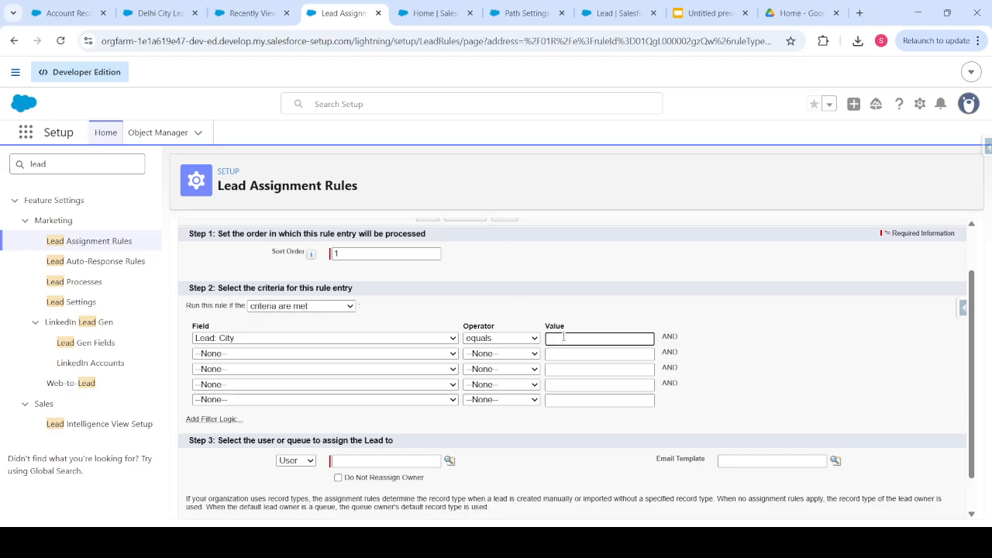
{"action": "type", "text": "Delhi"}
- Pick a user as lead assignee, look up email templates, and try the Do Not Reassign Owner option on and off
{"action": "left_click", "coordinate": [450, 462]}
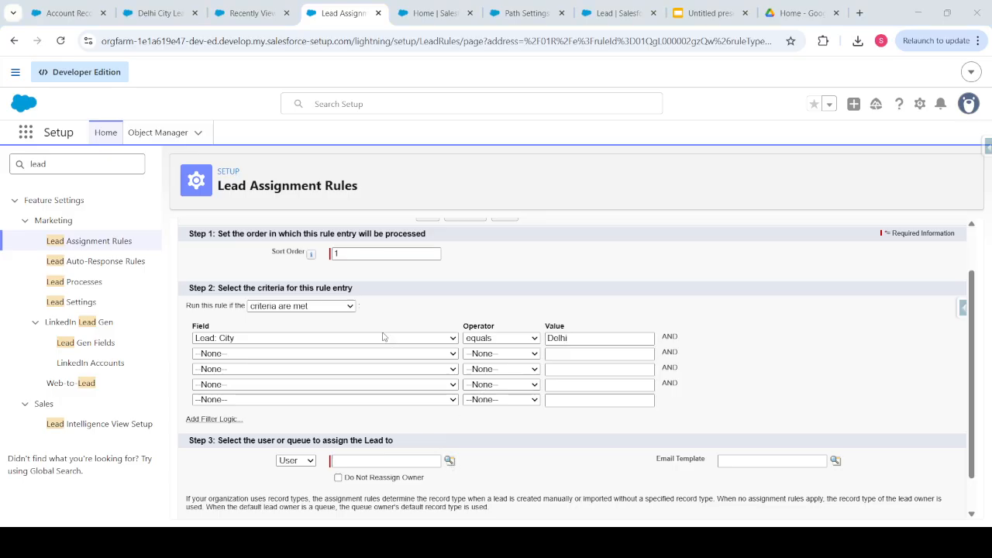
{"action": "left_click", "coordinate": [271, 340]}
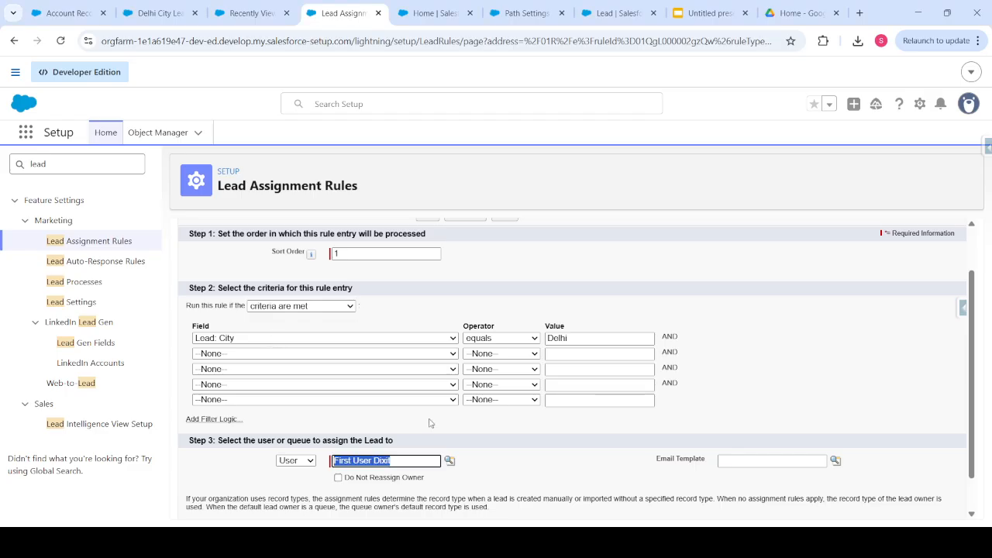
{"action": "scroll", "coordinate": [569, 474], "scroll_direction": "down", "scroll_amount": 1}
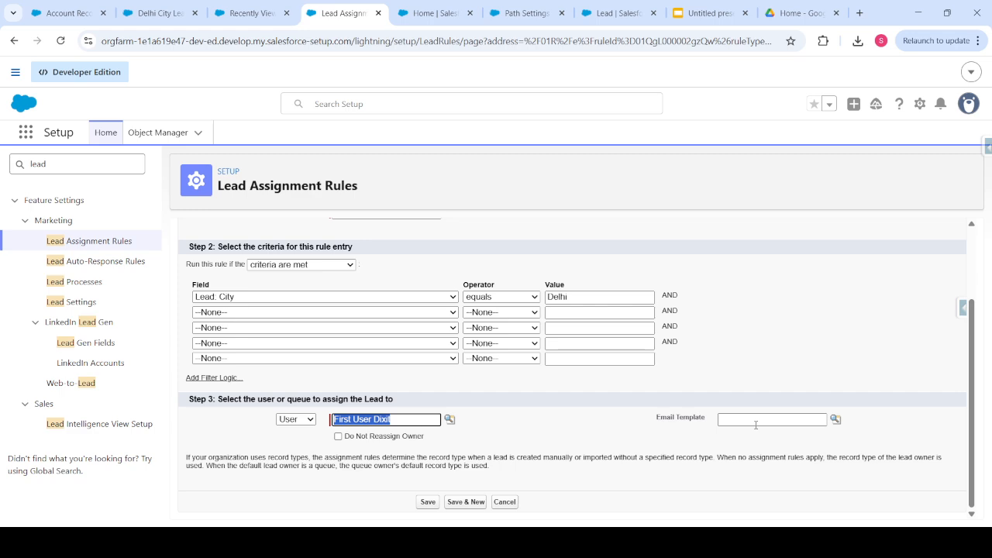
{"action": "left_click", "coordinate": [836, 420]}
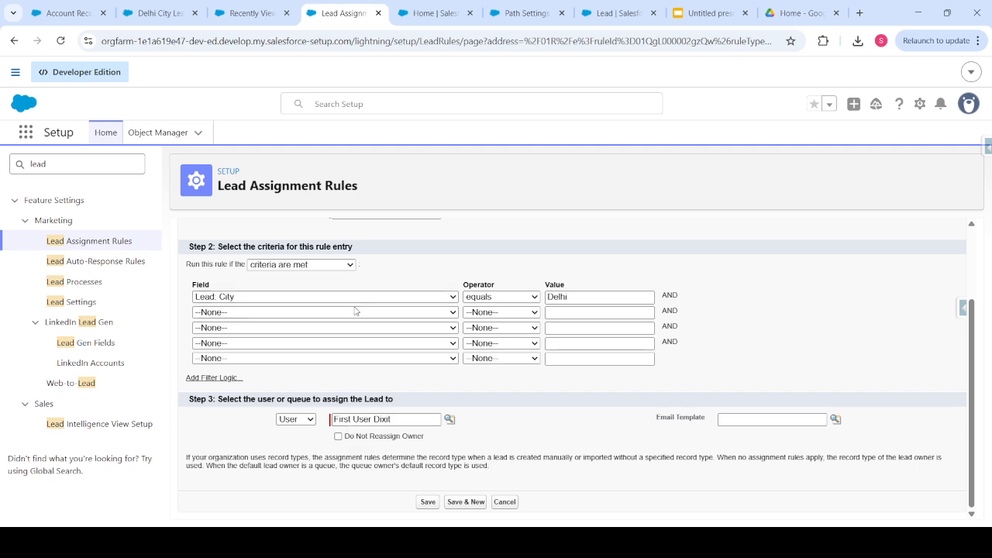
{"action": "left_click", "coordinate": [338, 437]}
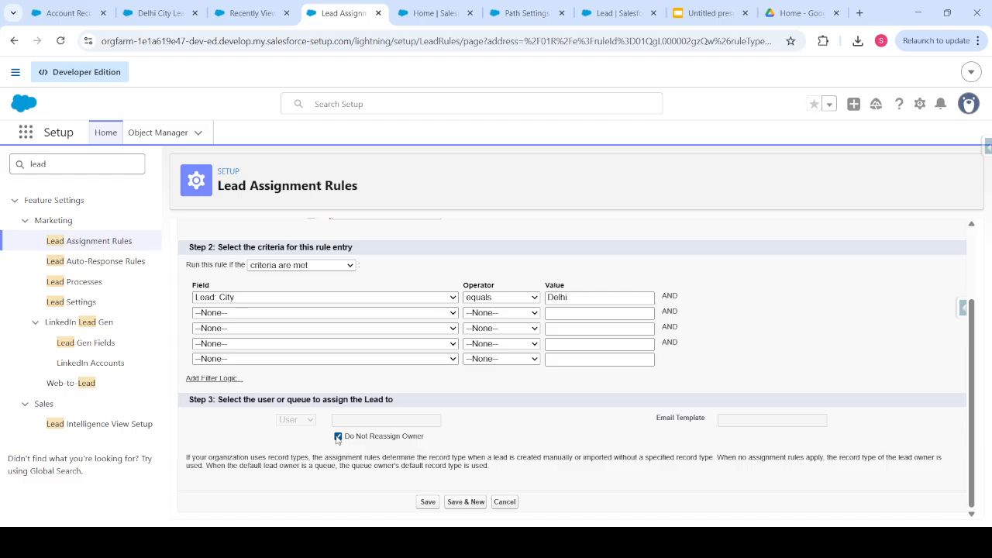
{"action": "left_click", "coordinate": [338, 437]}
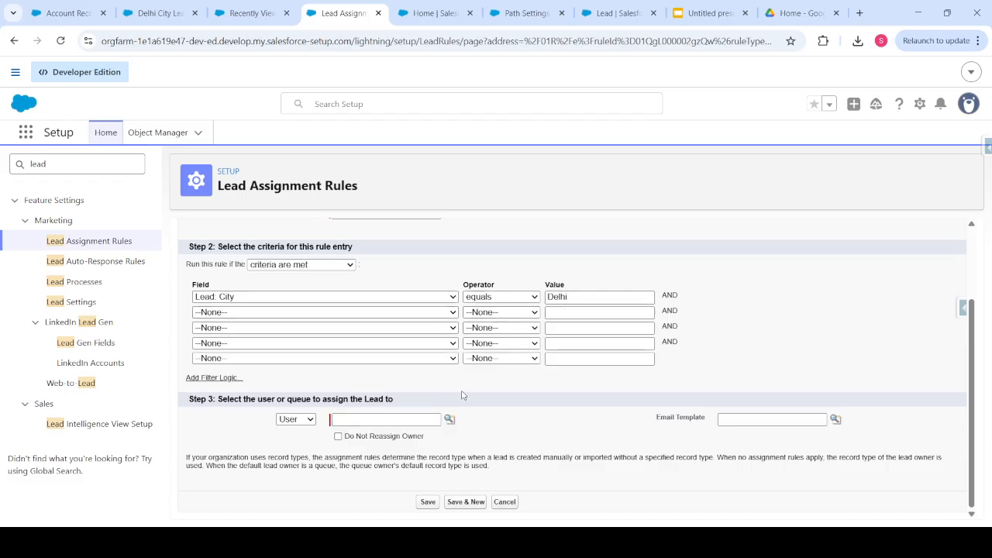
- Assign leads matching this entry to the first user and save it while starting another new entry
{"action": "left_click", "coordinate": [448, 420]}
{"action": "left_click", "coordinate": [238, 333]}
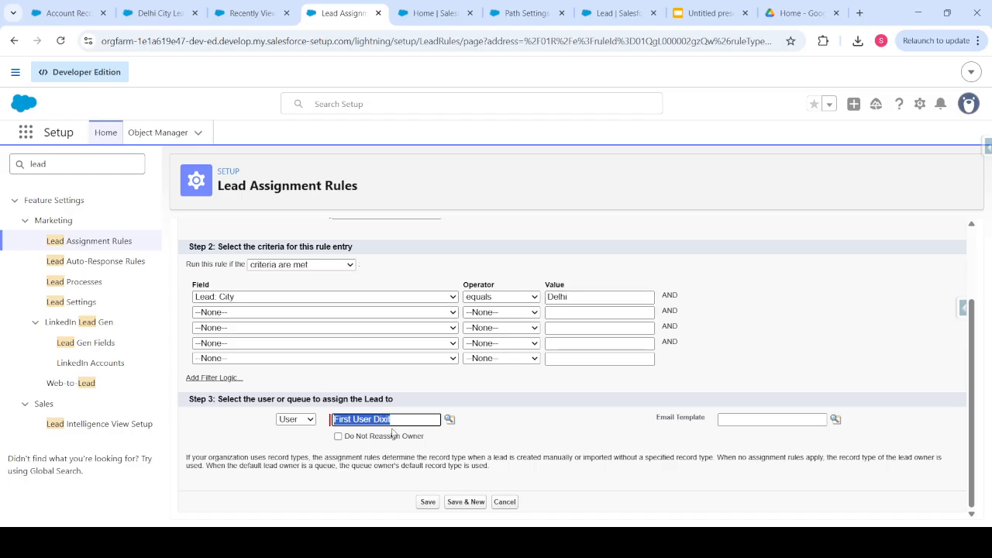
{"action": "left_click", "coordinate": [526, 448]}
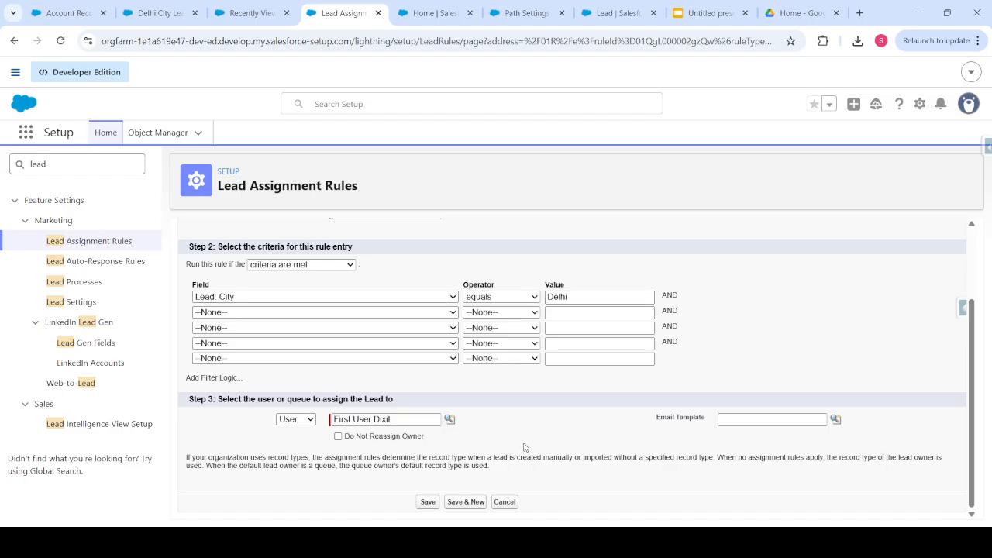
{"action": "left_click", "coordinate": [464, 502]}
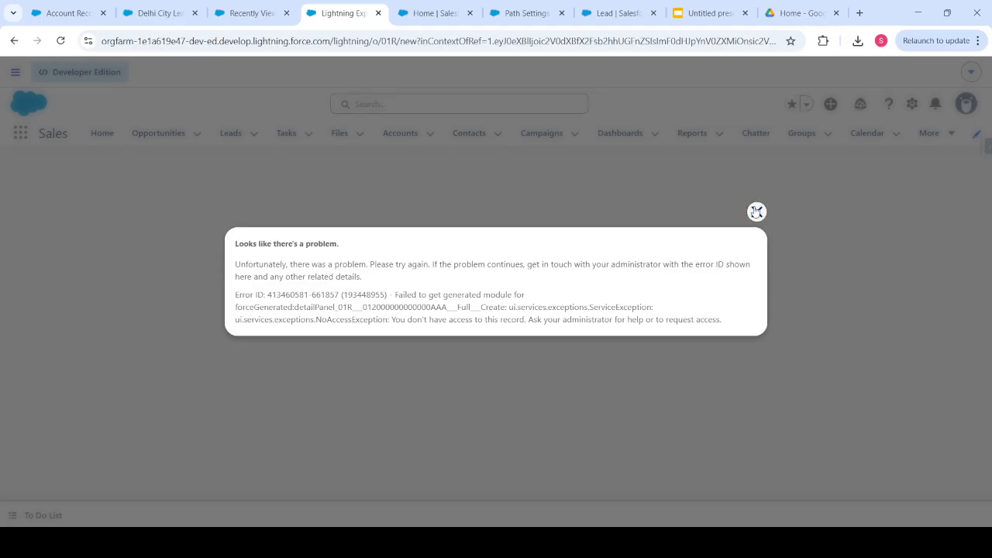
- Dismiss the error dialog and open Lead Assignment Rules from the other Setup tab
{"action": "left_click", "coordinate": [756, 212]}
{"action": "left_click", "coordinate": [414, 18]}
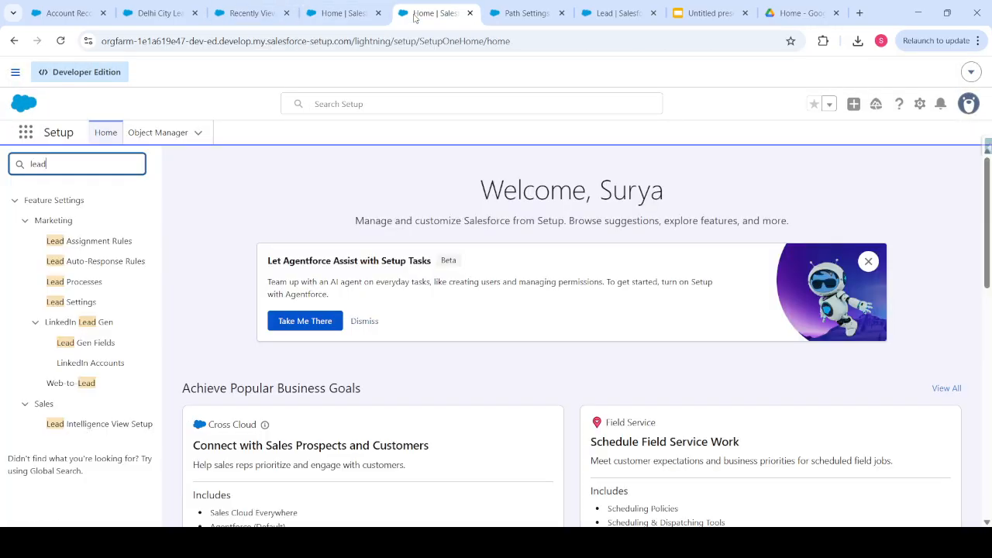
{"action": "left_click", "coordinate": [93, 241]}
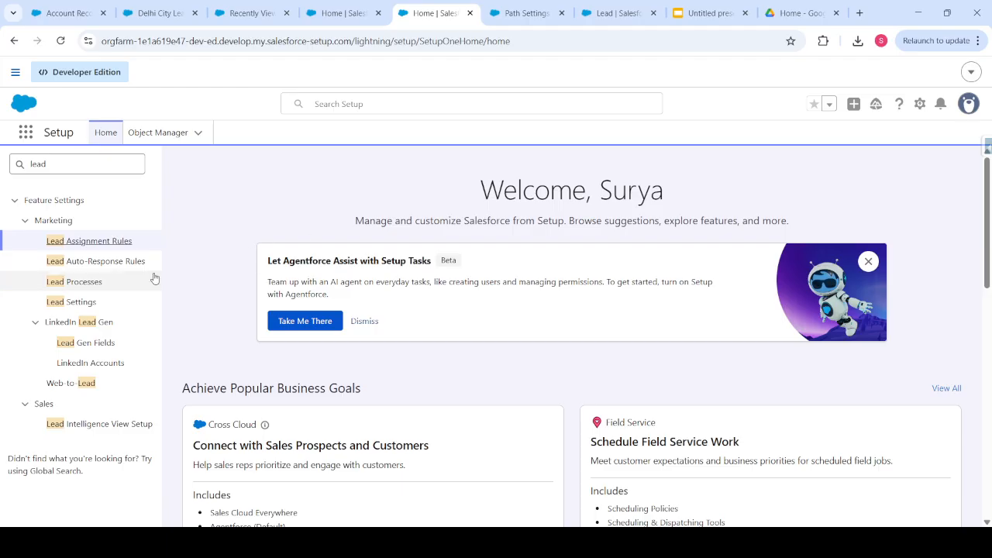
- Add a second entry to the Lead Assignment Based on City rule, with sort order 2 and criterion Lead: City equals Jaipur
{"action": "left_click", "coordinate": [75, 247]}
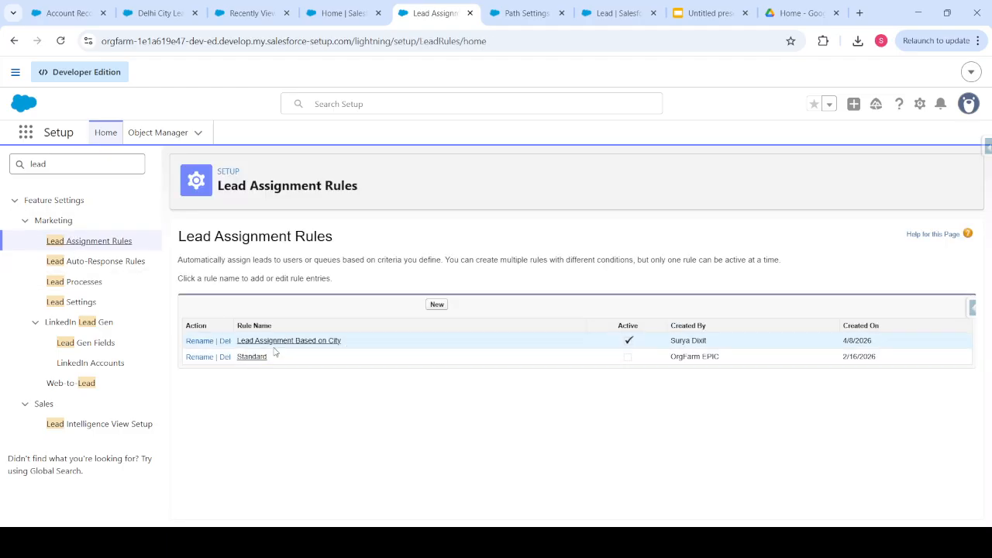
{"action": "left_click", "coordinate": [276, 347]}
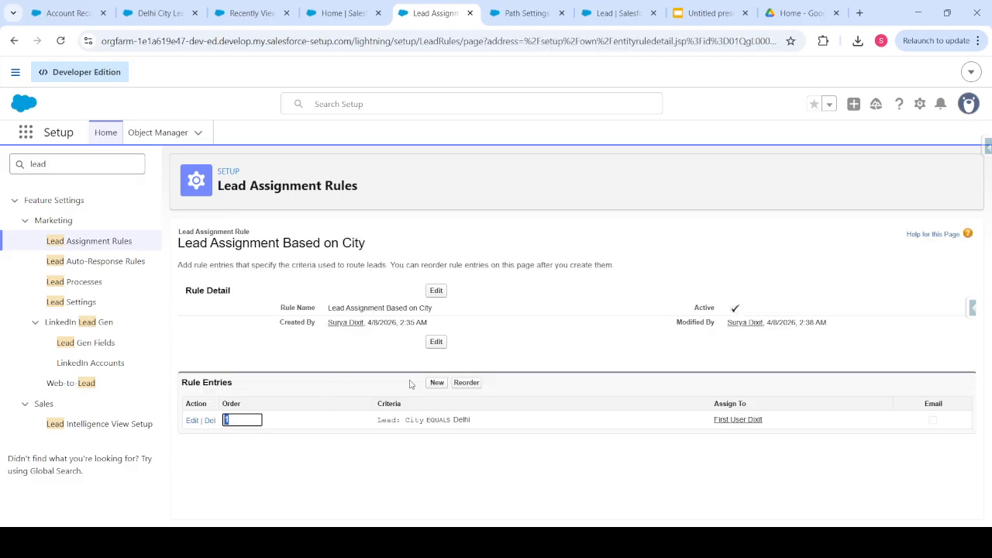
{"action": "left_click", "coordinate": [437, 384]}
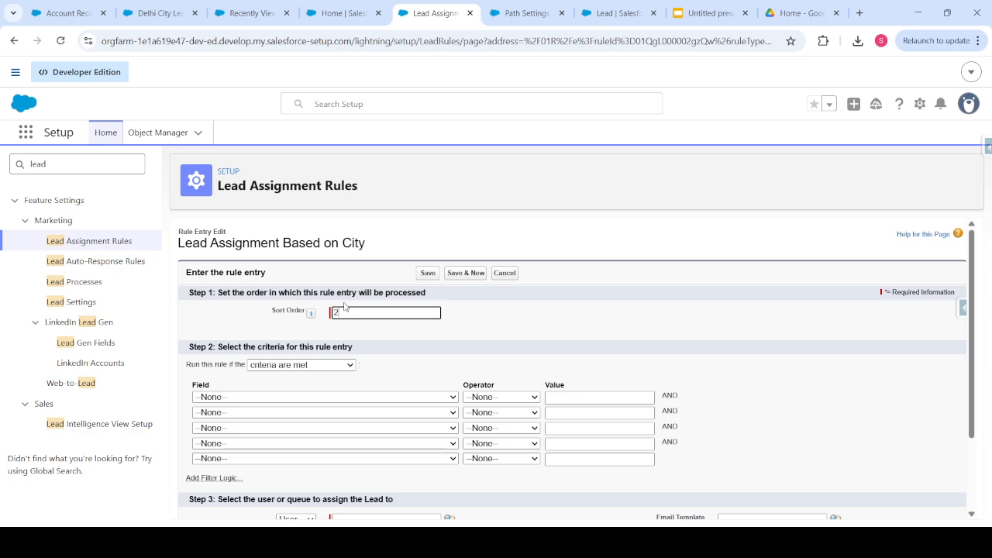
{"action": "left_click", "coordinate": [297, 399]}
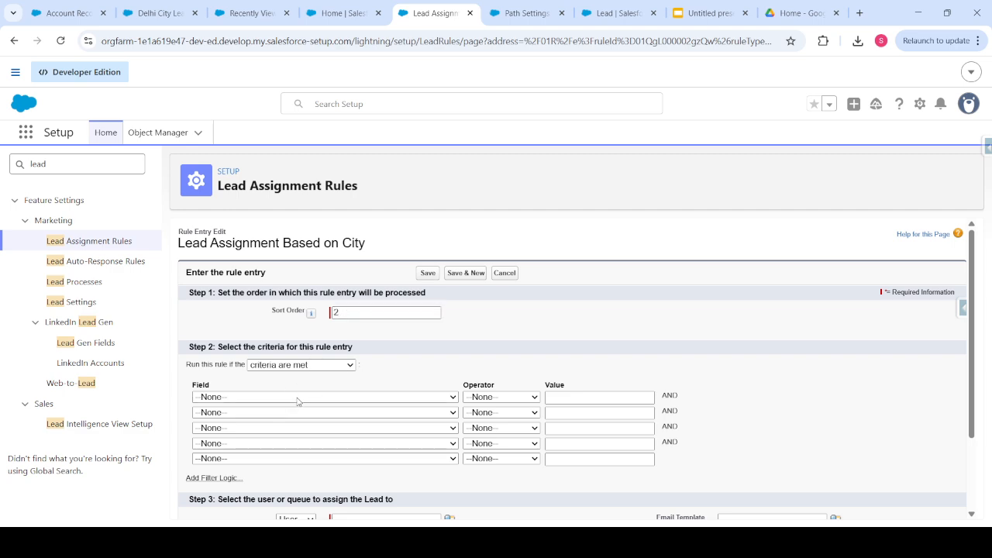
{"action": "left_click", "coordinate": [267, 132]}
{"action": "left_click", "coordinate": [519, 399]}
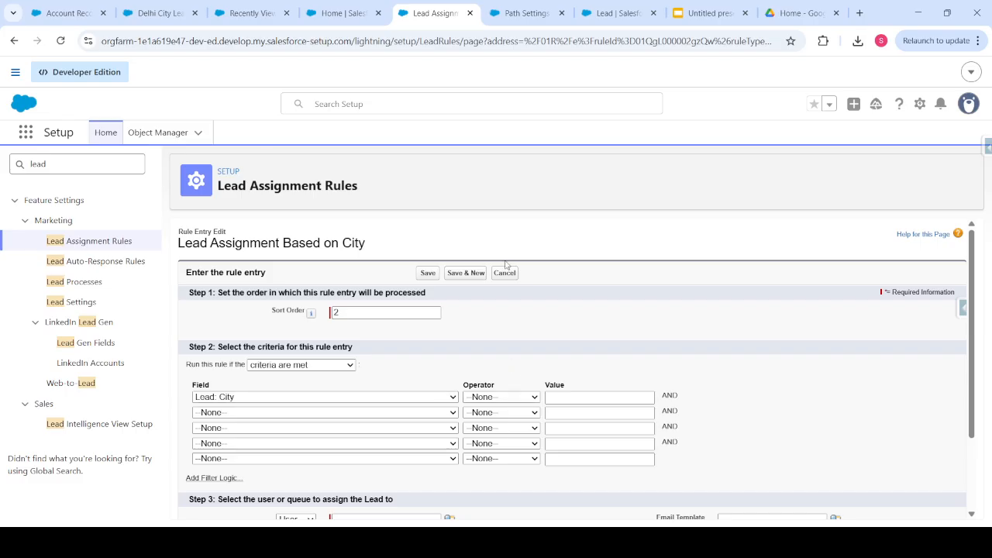
{"action": "left_click", "coordinate": [513, 232]}
{"action": "left_click", "coordinate": [570, 396]}
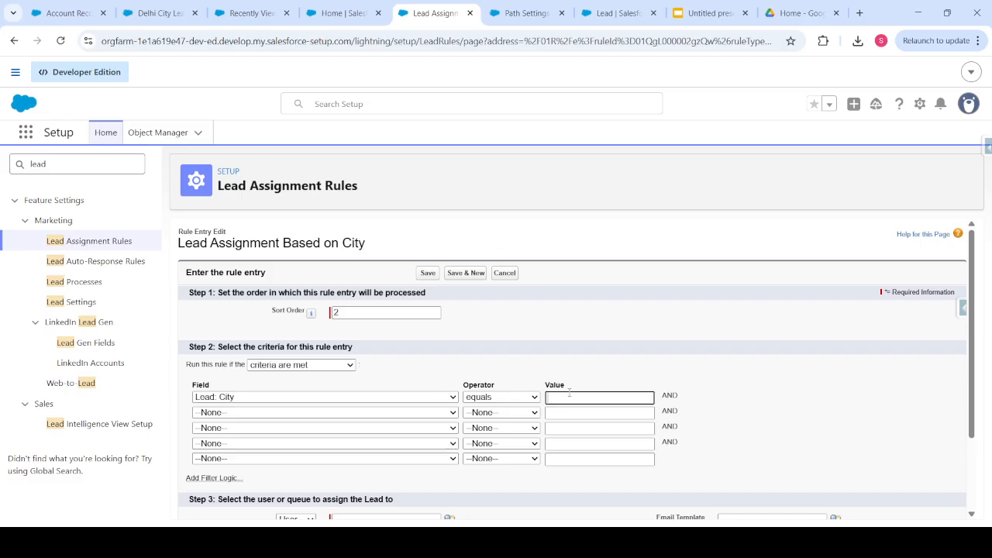
{"action": "type", "text": "Jaipur"}
- Assign leads matching the Jaipur entry to the logged-in user and save the entry
{"action": "left_click", "coordinate": [566, 348]}
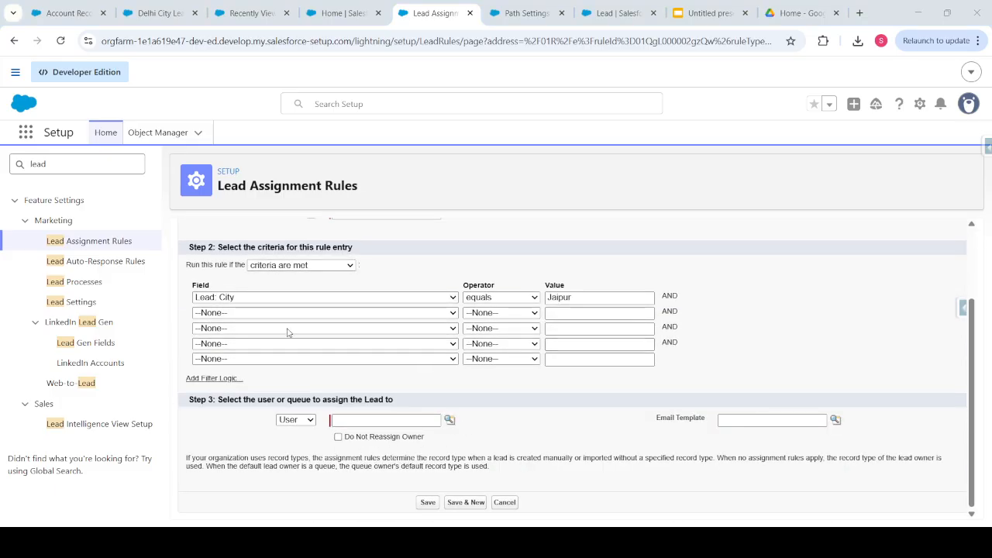
{"action": "left_click", "coordinate": [256, 364]}
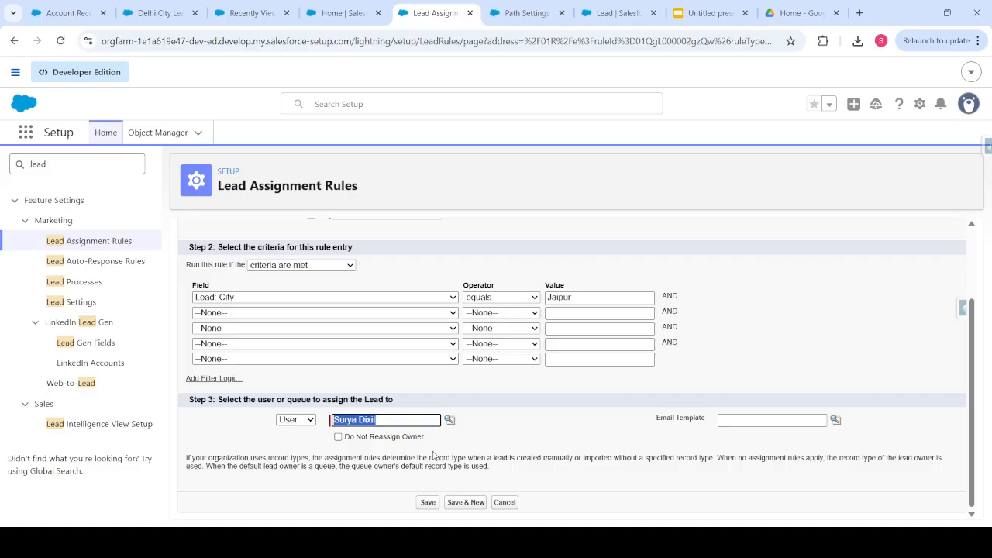
{"action": "left_click", "coordinate": [428, 502]}
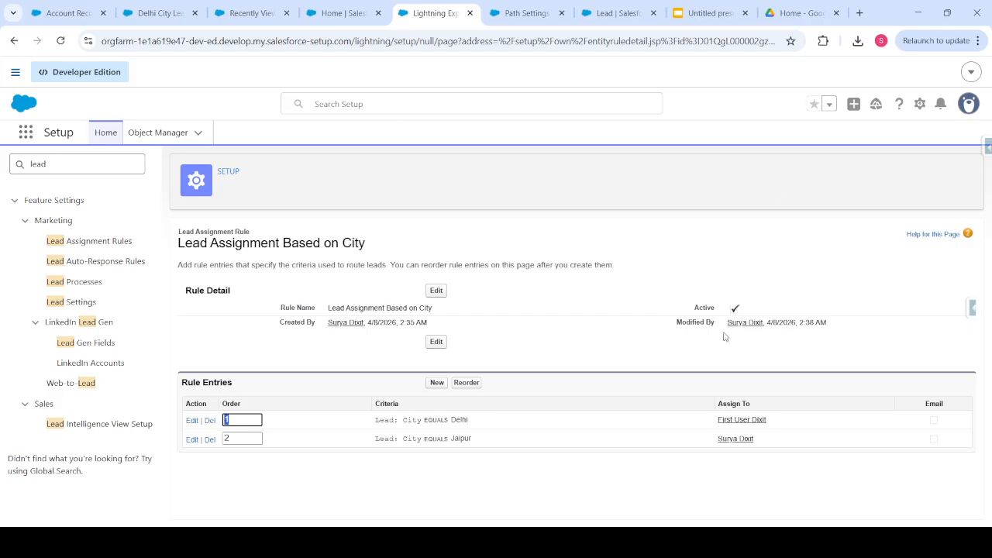
- Switch to the Sales home page and open the Leads list
{"action": "left_click", "coordinate": [323, 288]}
{"action": "left_click", "coordinate": [330, 14]}
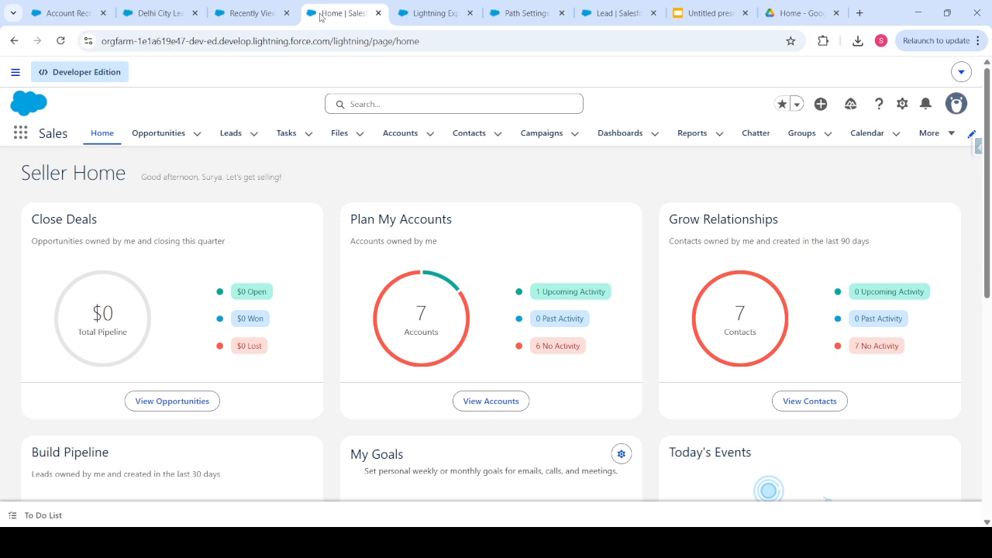
{"action": "left_click", "coordinate": [225, 140]}
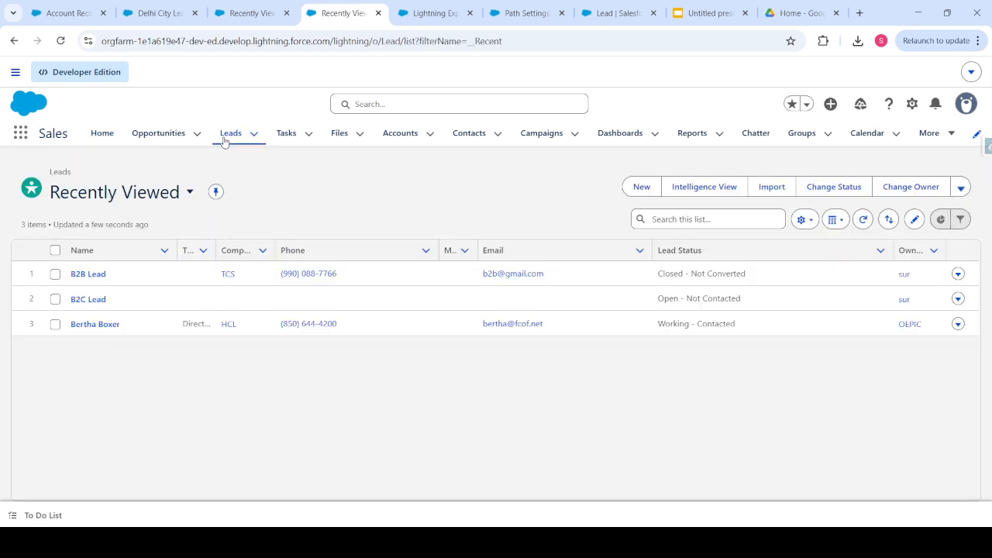
- Start a new lead with the B2B Lead Process record type and name it Mr. Delhi Lead
{"action": "left_click", "coordinate": [639, 185]}
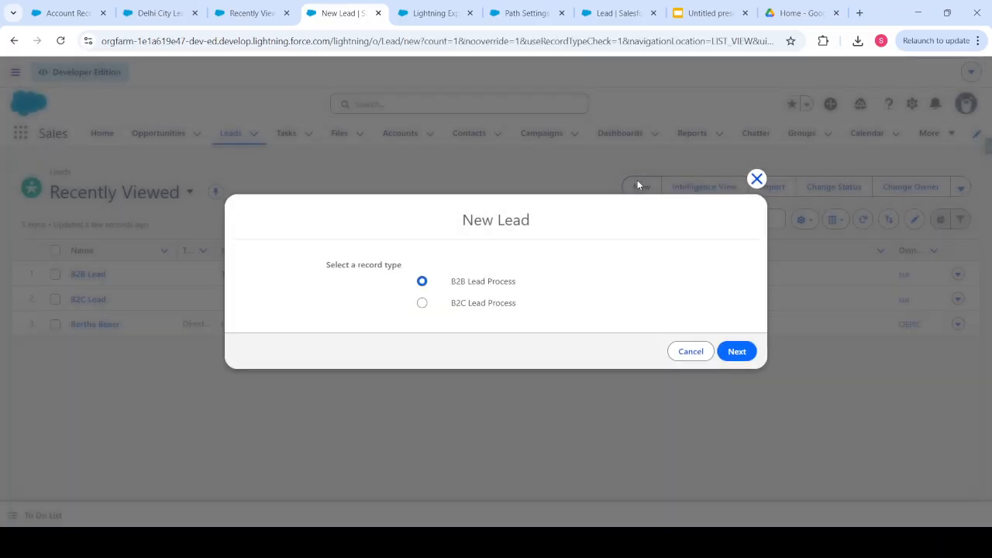
{"action": "left_click", "coordinate": [737, 352]}
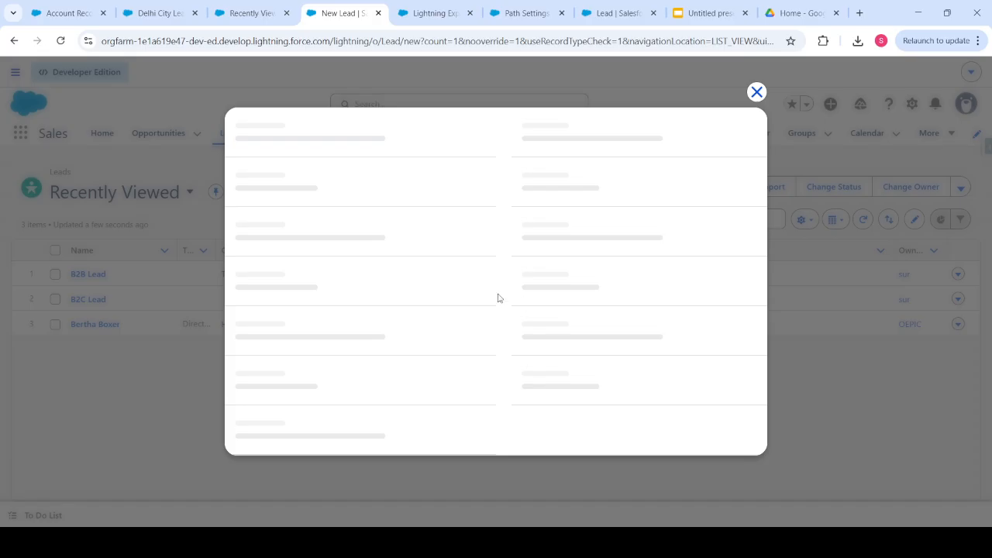
{"action": "left_click", "coordinate": [311, 267]}
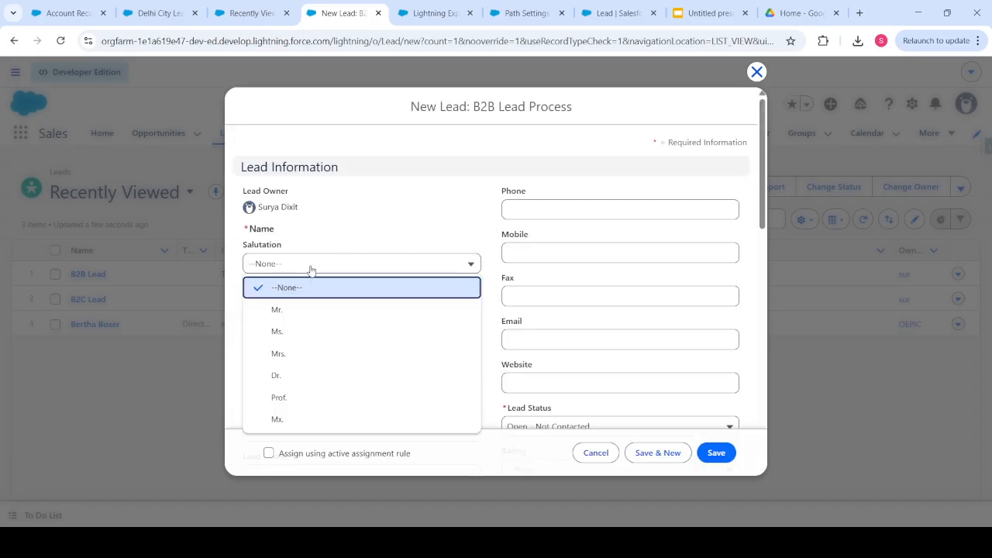
{"action": "left_click", "coordinate": [288, 312]}
{"action": "left_click", "coordinate": [284, 300]}
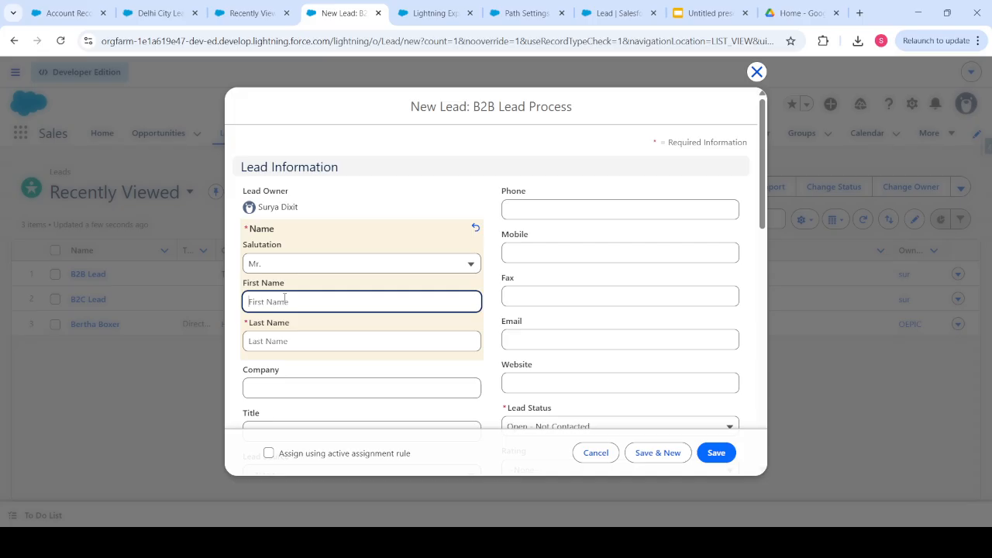
{"action": "type", "text": "Delhi"}
{"action": "left_click", "coordinate": [253, 339]}
{"action": "type", "text": "Lead"}
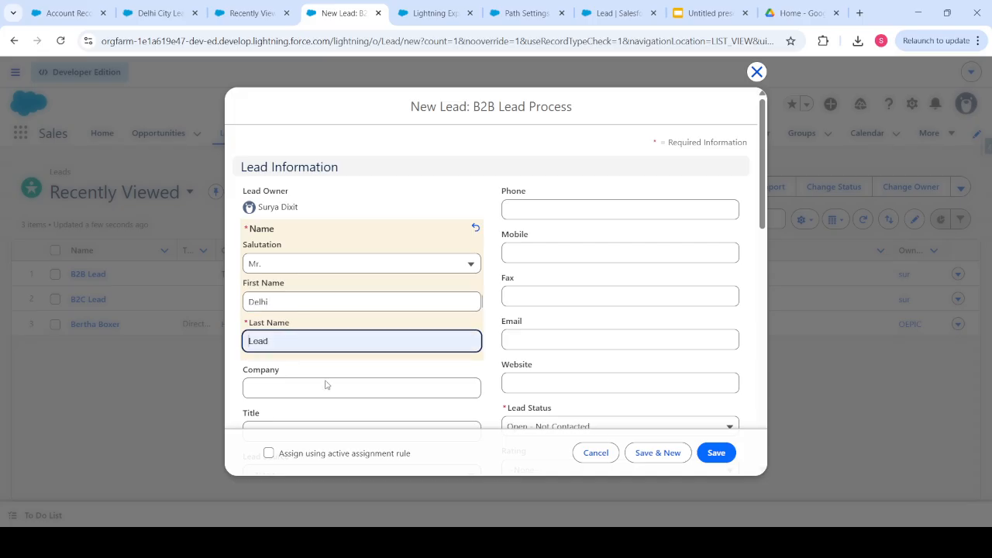
- Check the assignee of the rule's Delhi entry, then set the new lead's company to TCS and save it
{"action": "key", "text": "ctrl+Tab"}
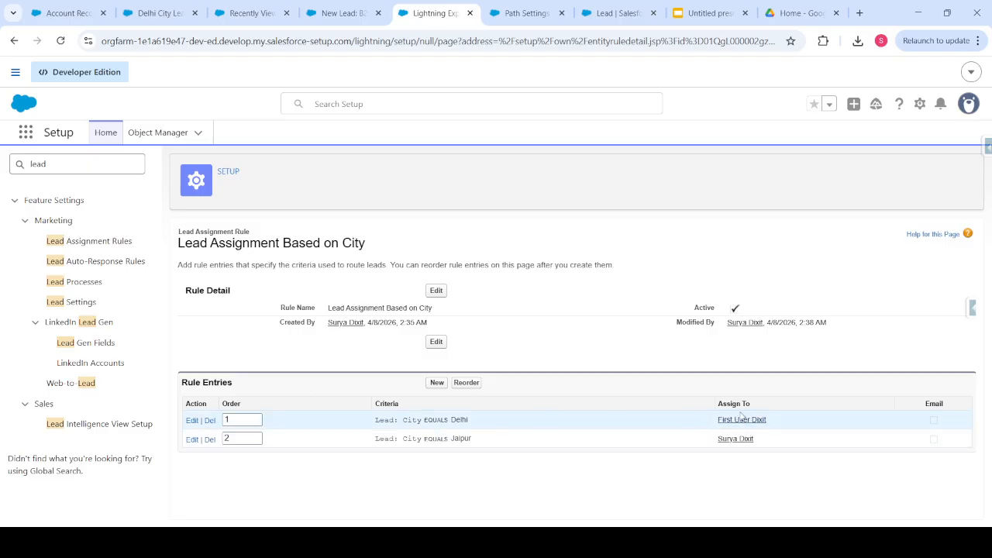
{"action": "left_click", "coordinate": [335, 14]}
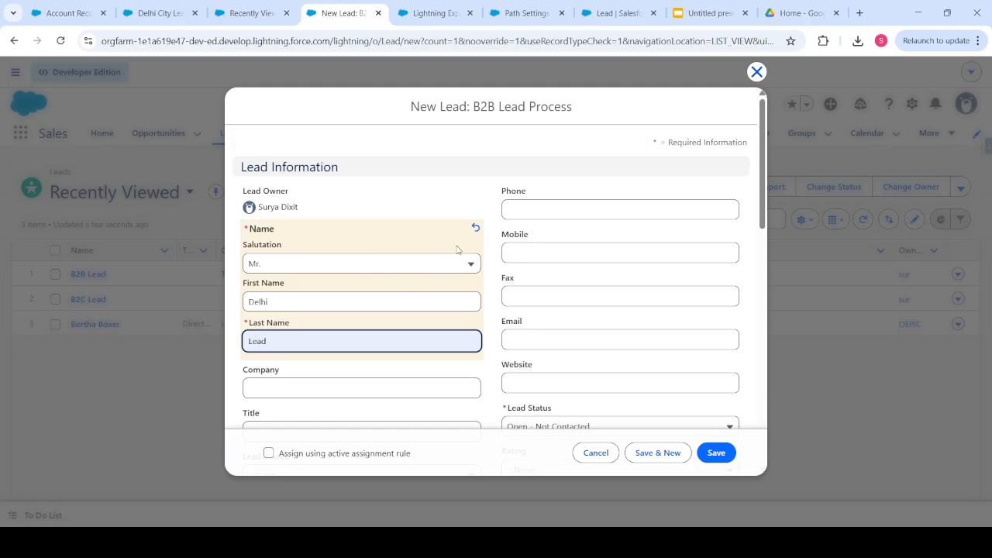
{"action": "scroll", "coordinate": [458, 249], "scroll_direction": "down", "scroll_amount": 1}
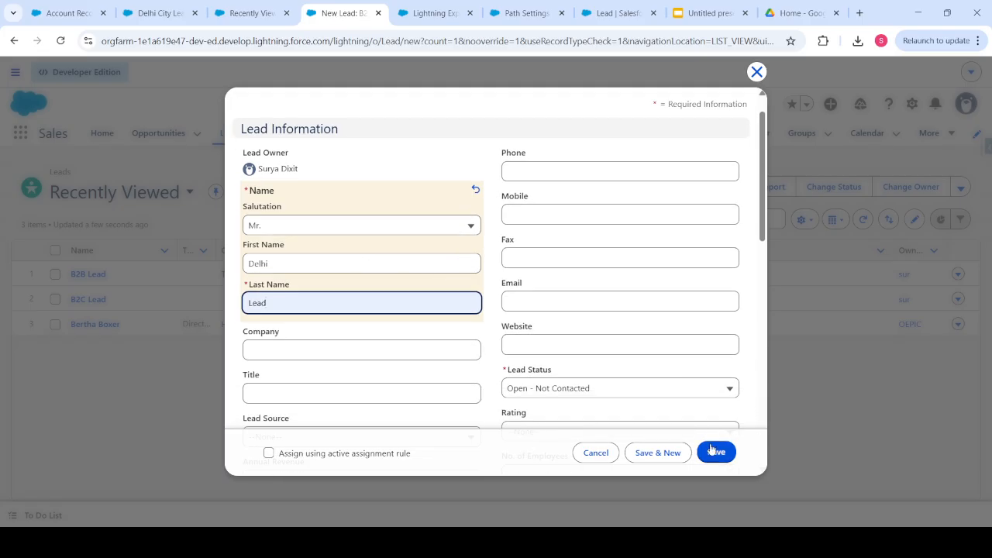
{"action": "left_click", "coordinate": [327, 351]}
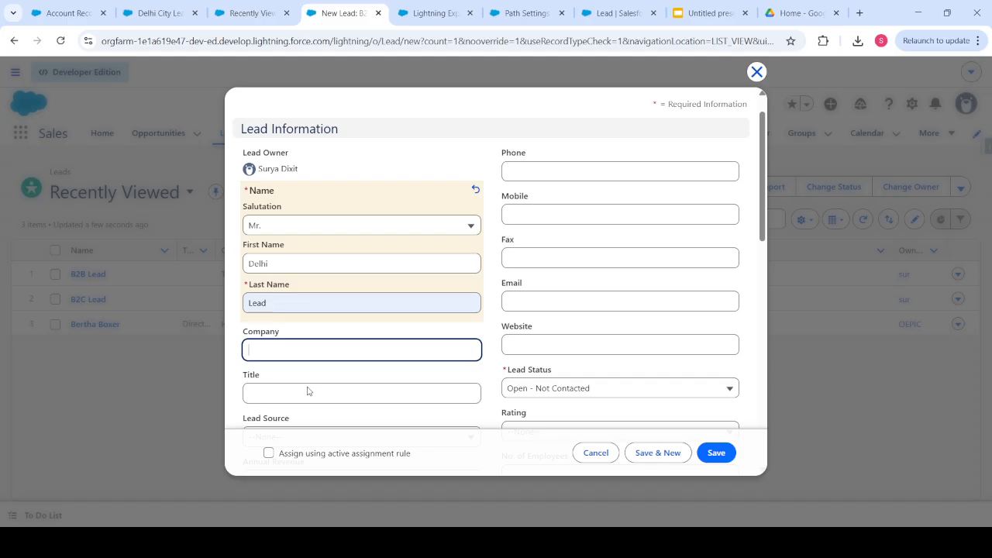
{"action": "type", "text": "TCS"}
{"action": "left_click", "coordinate": [716, 457]}
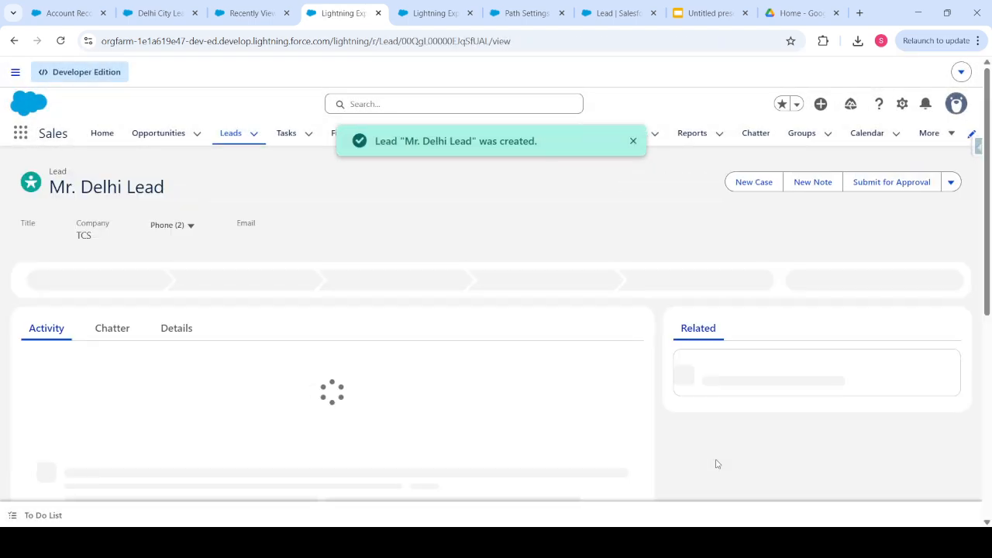
- Examine the saved lead's details, including its owner and address information
{"action": "left_click", "coordinate": [186, 329]}
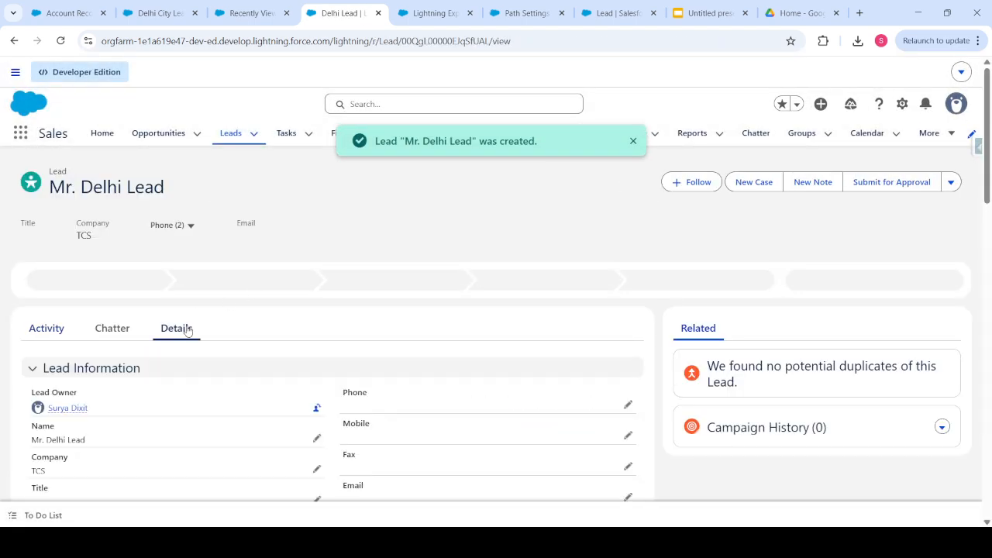
{"action": "scroll", "coordinate": [279, 295], "scroll_direction": "down", "scroll_amount": 2}
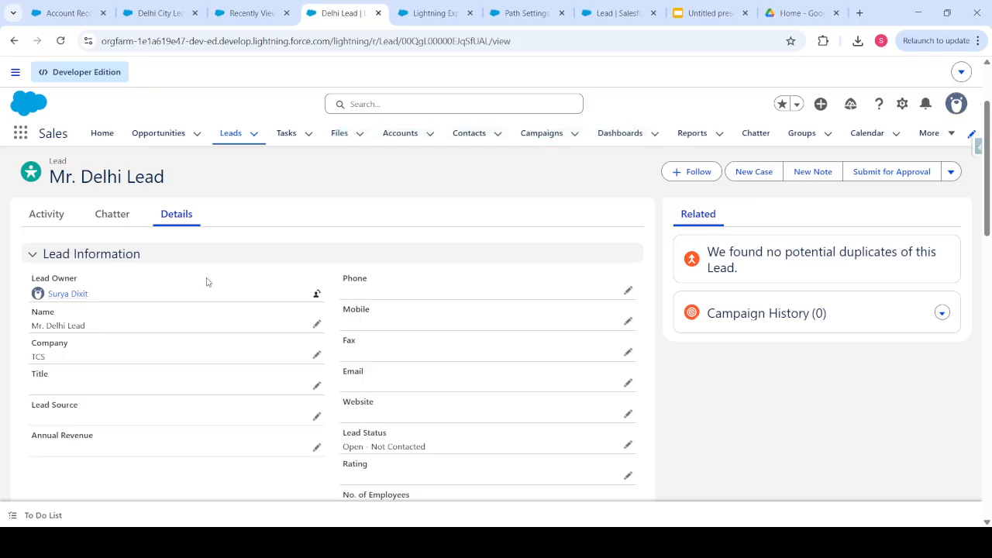
{"action": "scroll", "coordinate": [111, 428], "scroll_direction": "down", "scroll_amount": 5}
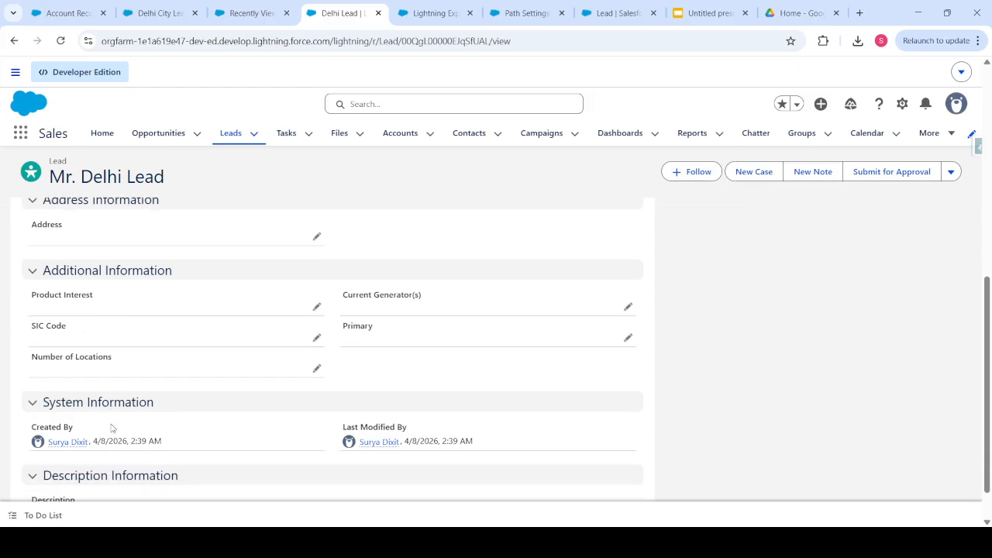
{"action": "scroll", "coordinate": [111, 428], "scroll_direction": "up", "scroll_amount": 7}
{"action": "scroll", "coordinate": [111, 428], "scroll_direction": "down", "scroll_amount": 1}
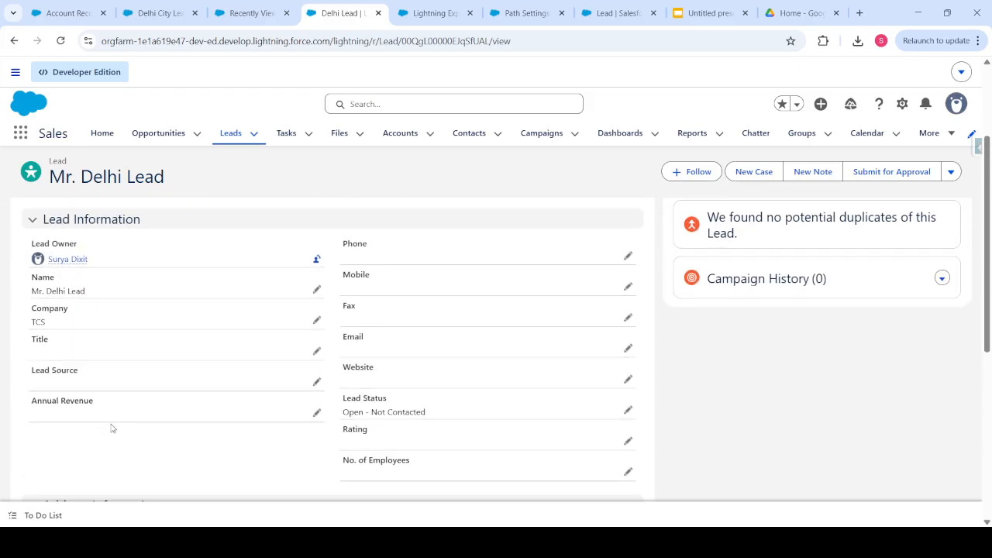
- Delete the Delhi Lead record from the recently viewed leads
{"action": "left_click", "coordinate": [232, 139]}
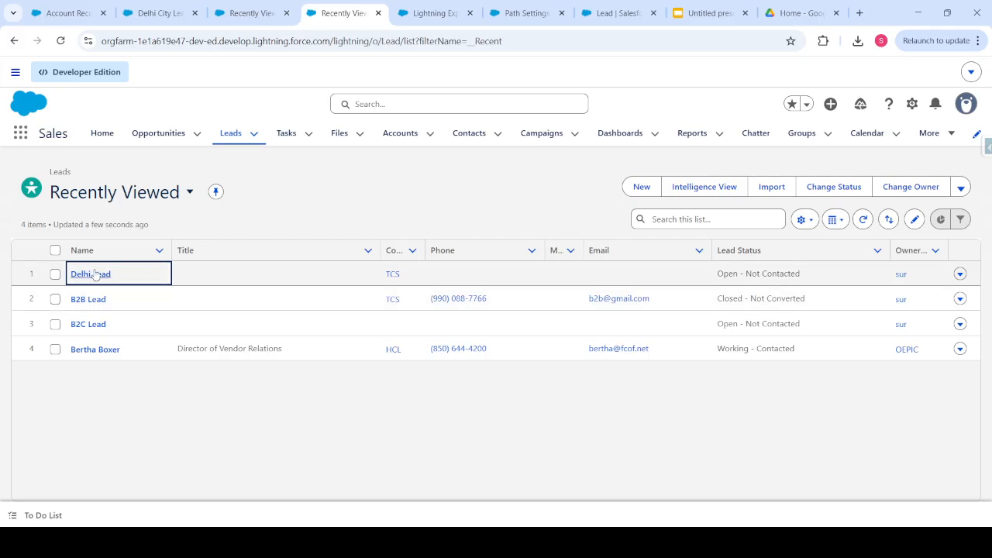
{"action": "left_click", "coordinate": [55, 275]}
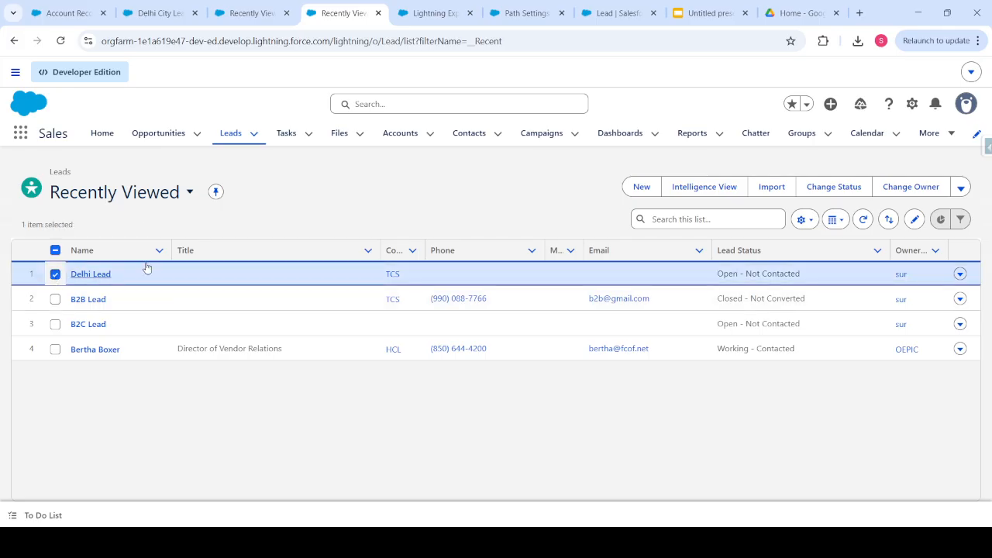
{"action": "left_click", "coordinate": [960, 275]}
{"action": "left_click", "coordinate": [923, 304]}
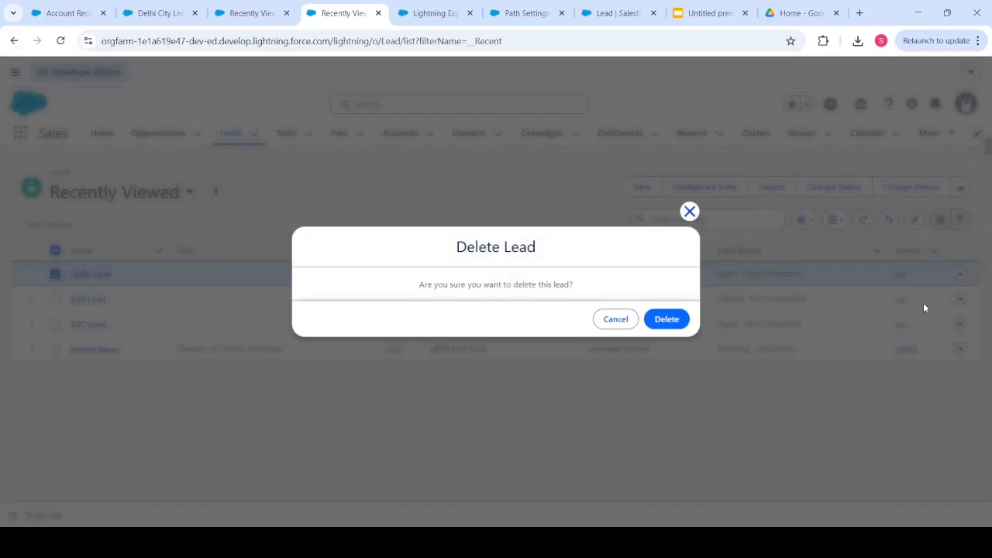
{"action": "left_click", "coordinate": [669, 320]}
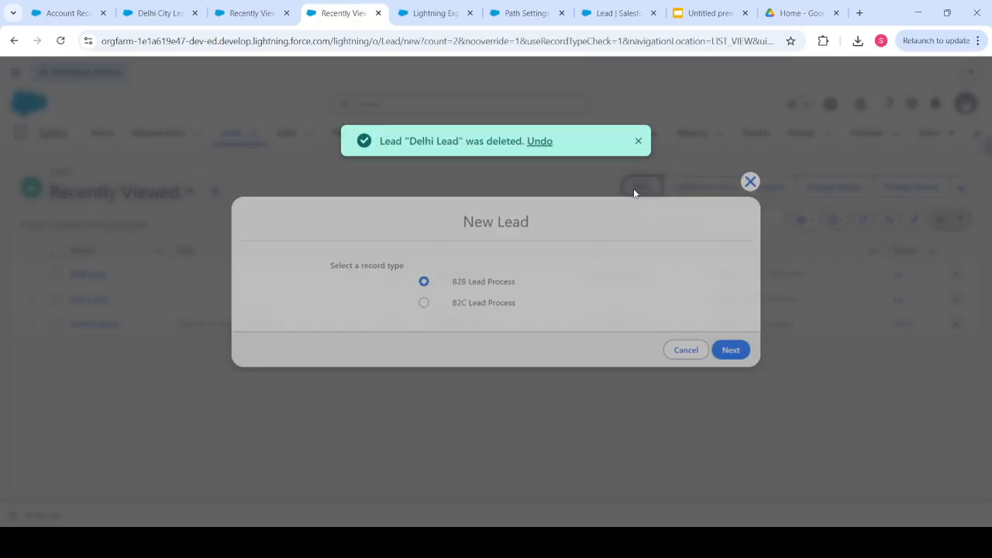
- Start a new lead with the B2B Lead Process record type and name it Mr. Delhi Lead
{"action": "left_click", "coordinate": [636, 190]}
{"action": "left_click", "coordinate": [735, 352]}
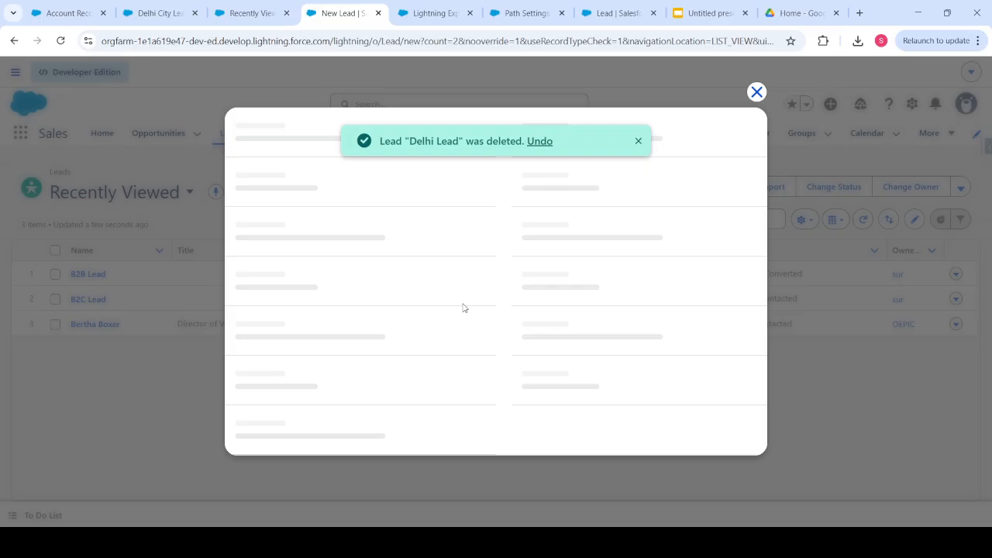
{"action": "left_click", "coordinate": [319, 276]}
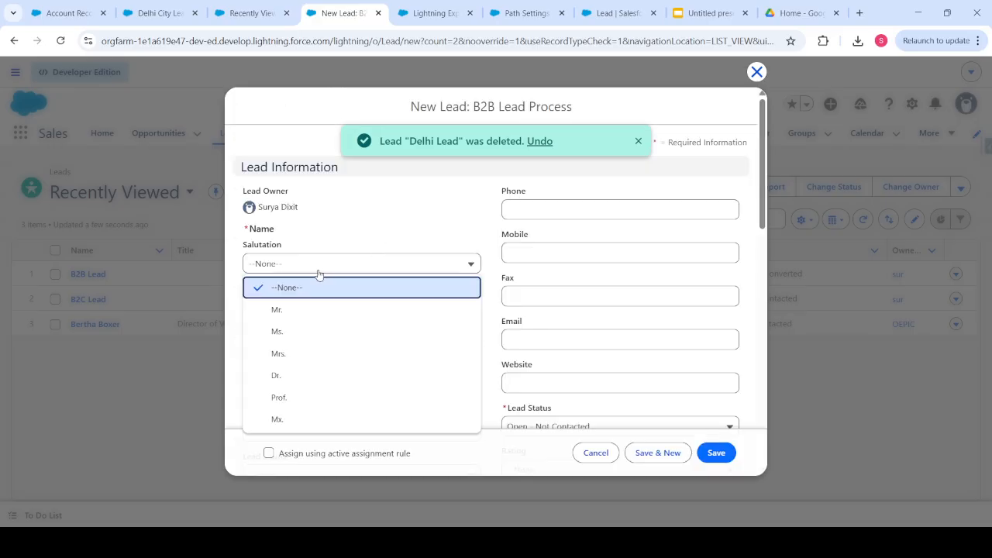
{"action": "left_click", "coordinate": [281, 310]}
{"action": "left_click", "coordinate": [264, 309]}
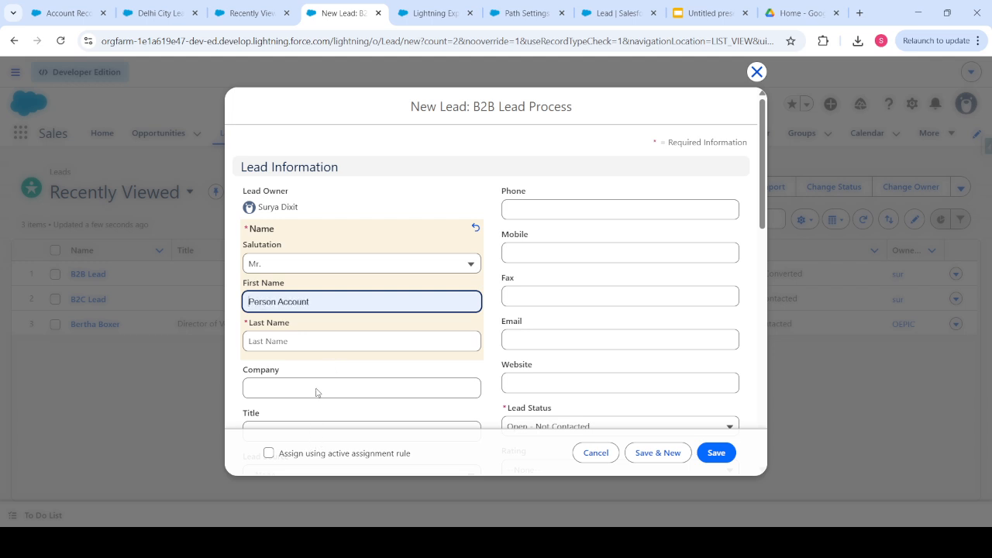
{"action": "type", "text": "Delhi"}
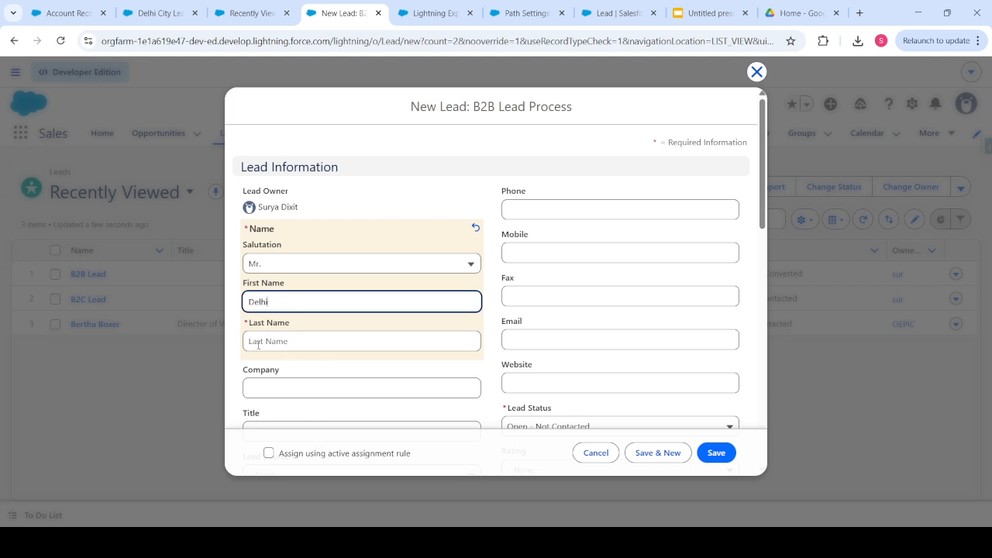
{"action": "left_click", "coordinate": [259, 345]}
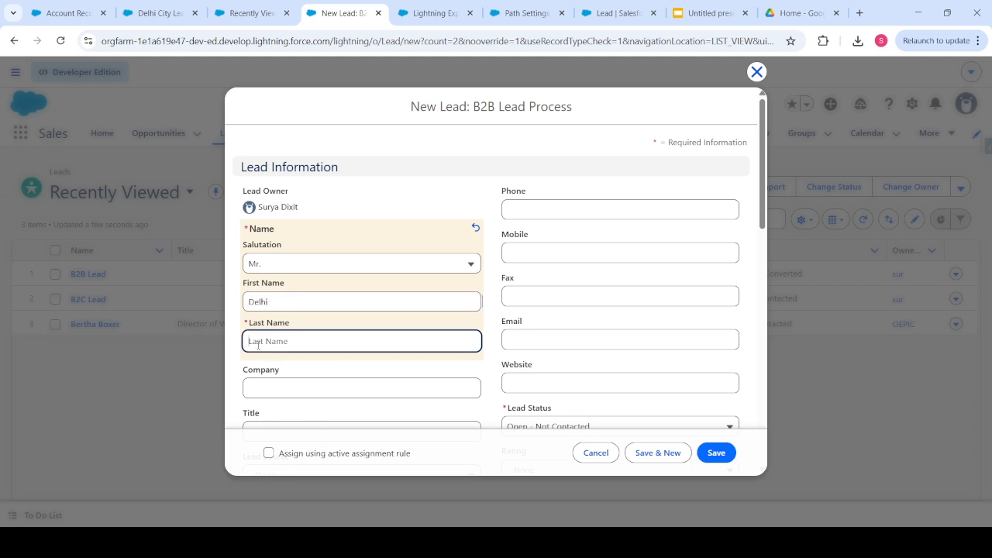
{"action": "type", "text": "Lead"}
- Set the lead's address city to Delhi and save the record without assigning by the active assignment rule
{"action": "scroll", "coordinate": [258, 344], "scroll_direction": "down", "scroll_amount": 8}
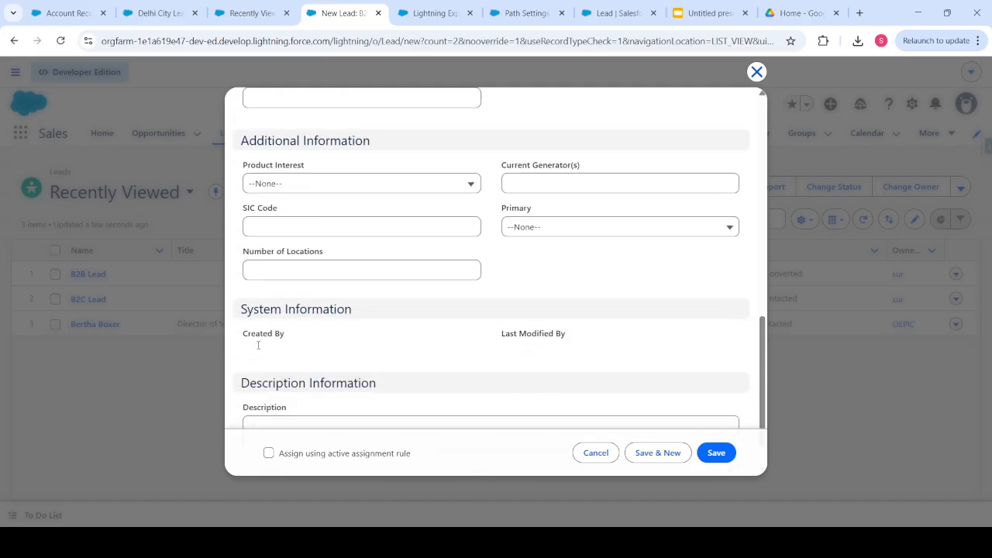
{"action": "scroll", "coordinate": [261, 283], "scroll_direction": "up", "scroll_amount": 2}
{"action": "left_click", "coordinate": [269, 178]}
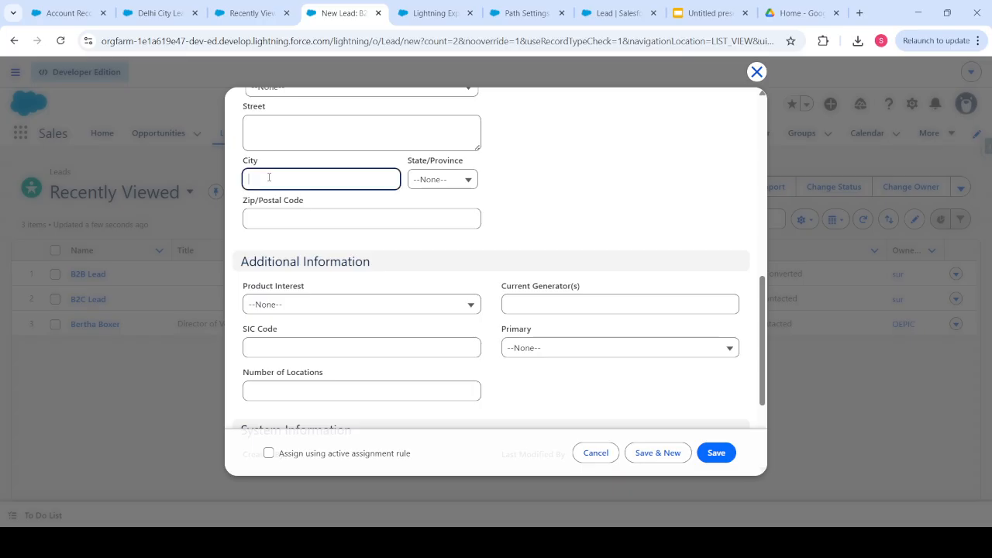
{"action": "left_click", "coordinate": [325, 258]}
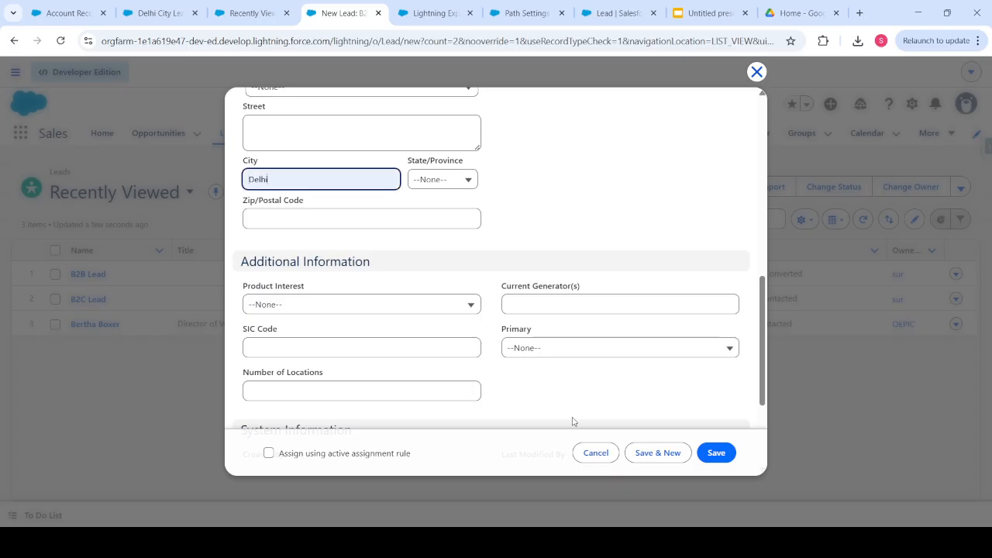
{"action": "left_click", "coordinate": [724, 456]}
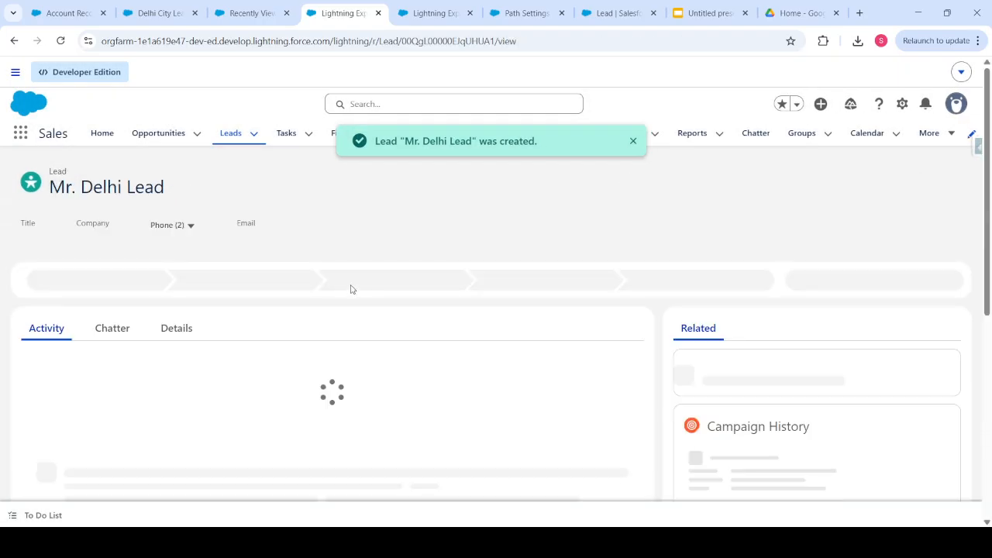
- Compare the saved lead's owner with the assignee of the Delhi entry in the Lead Assignment Based on City rule
{"action": "left_click", "coordinate": [176, 329]}
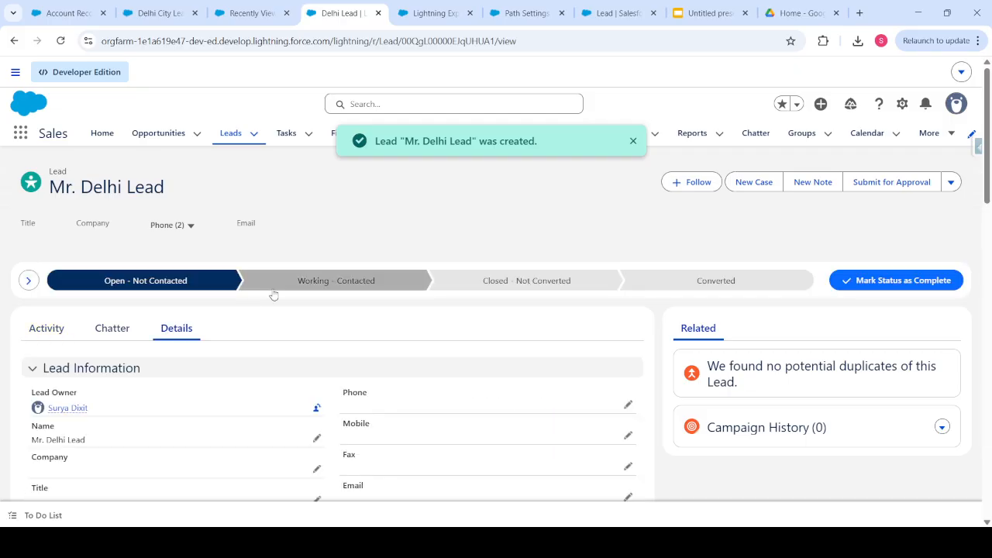
{"action": "scroll", "coordinate": [272, 293], "scroll_direction": "down", "scroll_amount": 2}
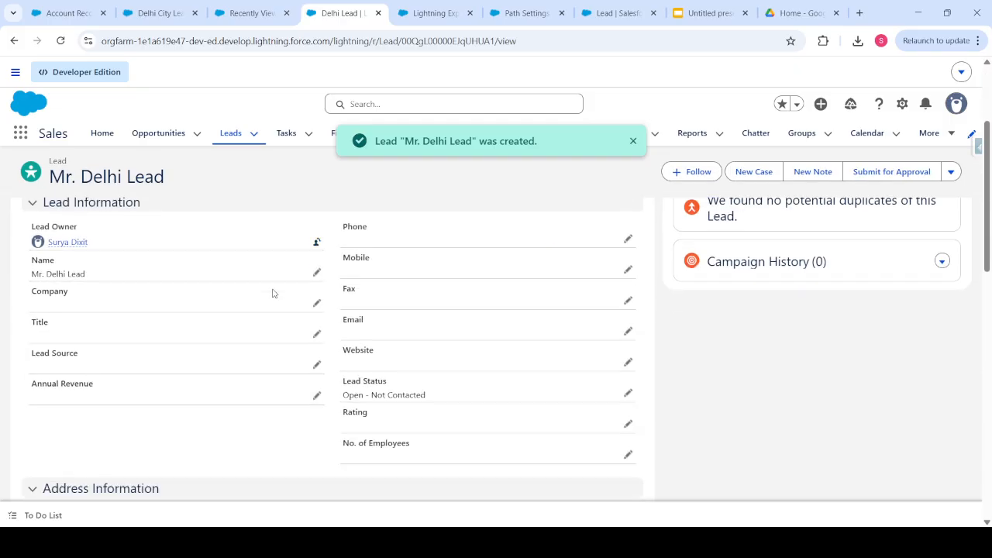
{"action": "left_click", "coordinate": [430, 14]}
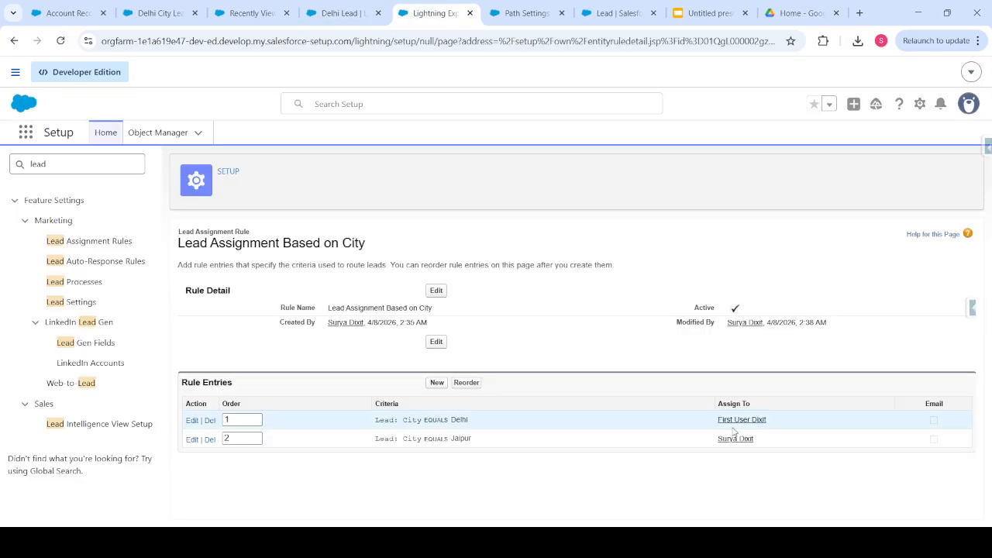
{"action": "left_click", "coordinate": [335, 14]}
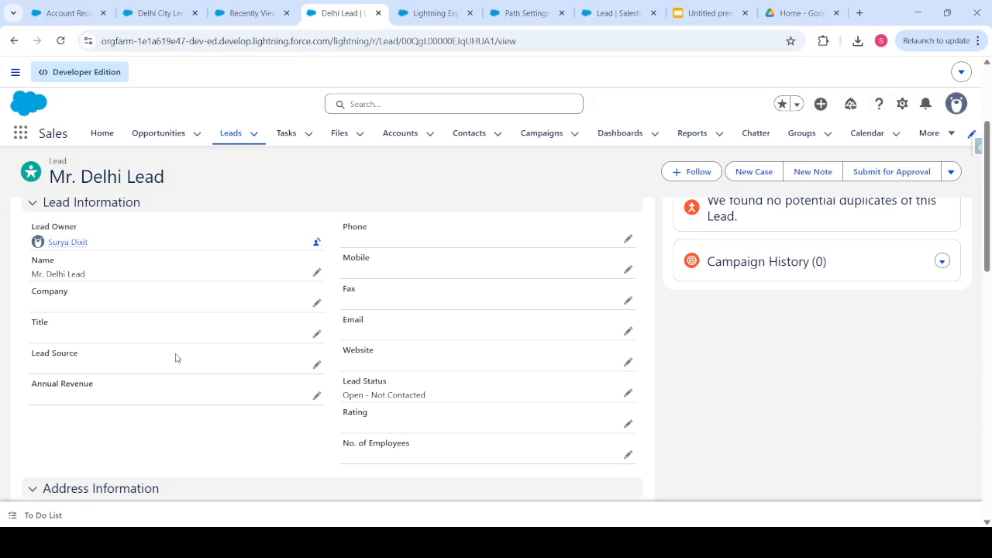
- Start another B2B Lead Process lead with salutation Mr., first name Delhi Lead and last name Lead Second
{"action": "left_click", "coordinate": [224, 140]}
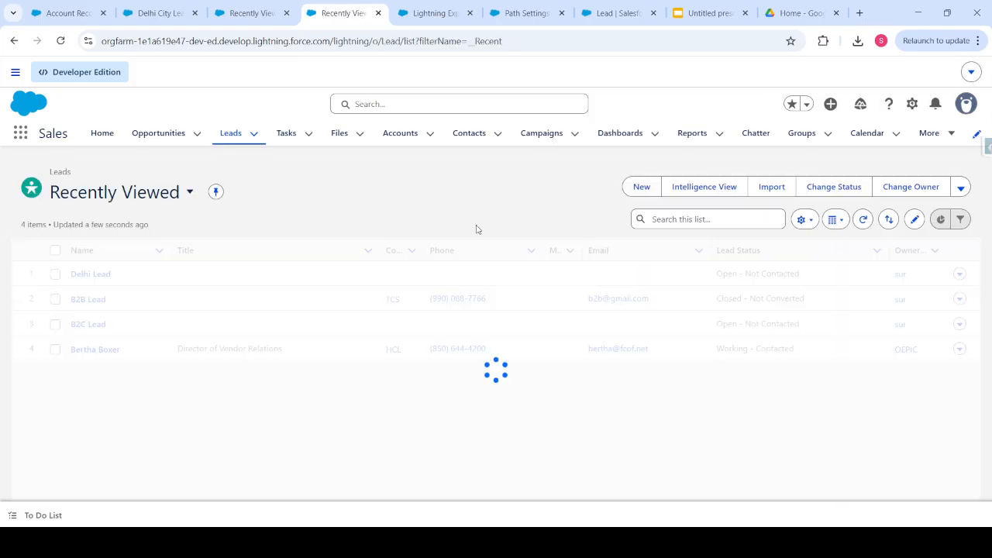
{"action": "left_click", "coordinate": [641, 188]}
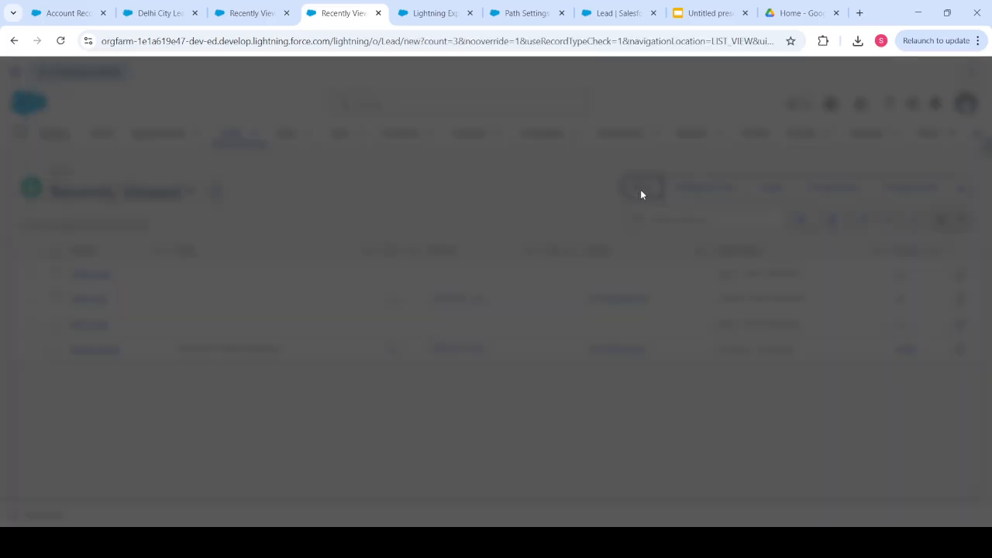
{"action": "left_click", "coordinate": [737, 351]}
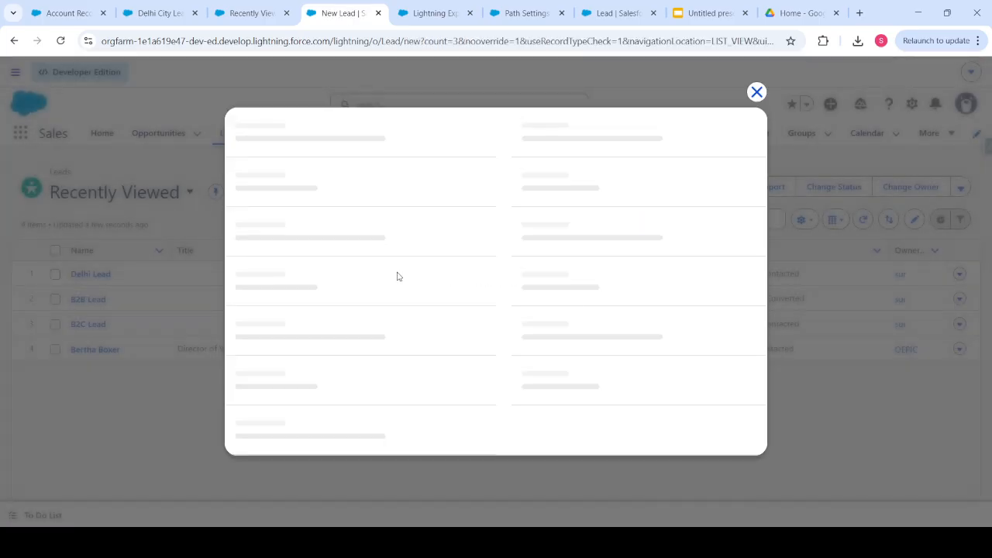
{"action": "left_click", "coordinate": [262, 264]}
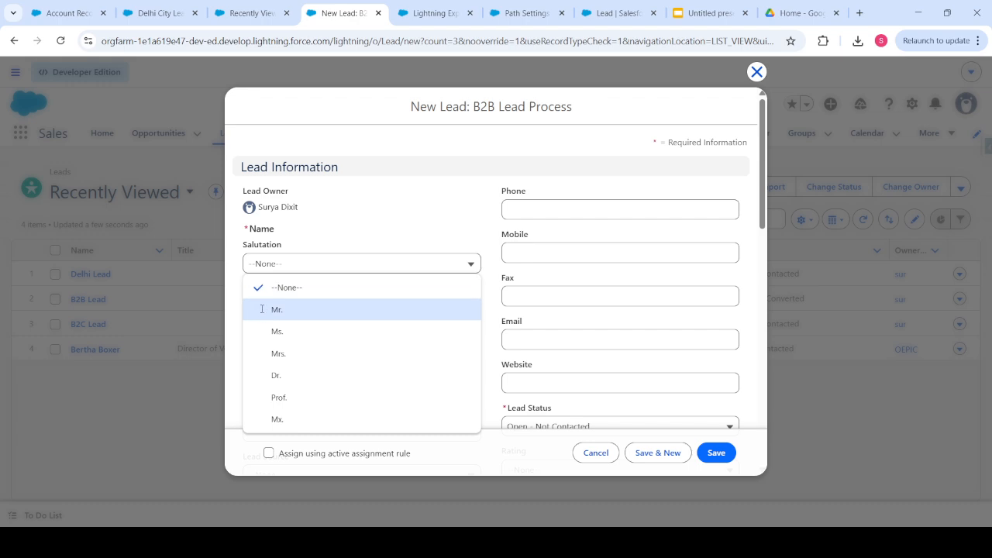
{"action": "left_click", "coordinate": [262, 309]}
{"action": "left_click", "coordinate": [258, 306]}
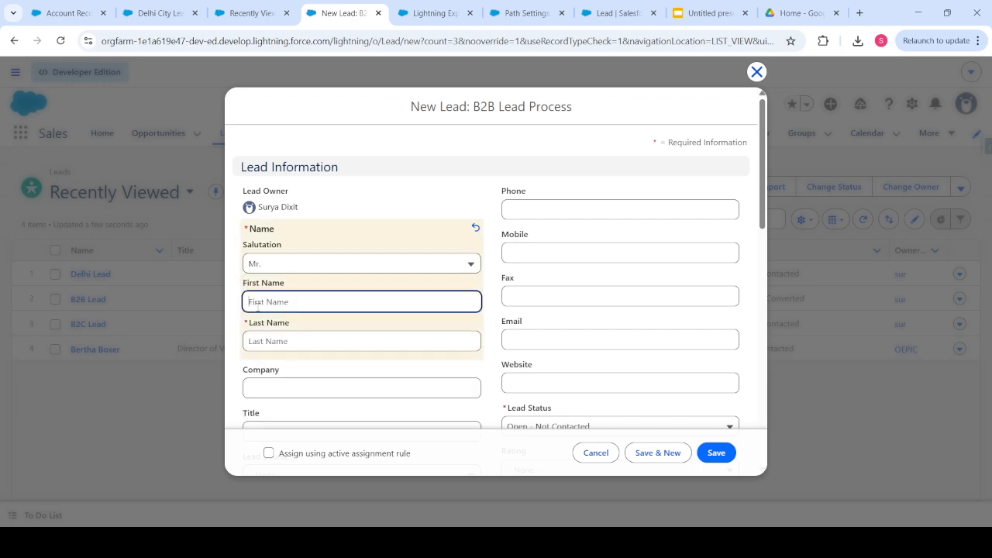
{"action": "type", "text": "Delhi Lead"}
{"action": "left_click", "coordinate": [264, 345]}
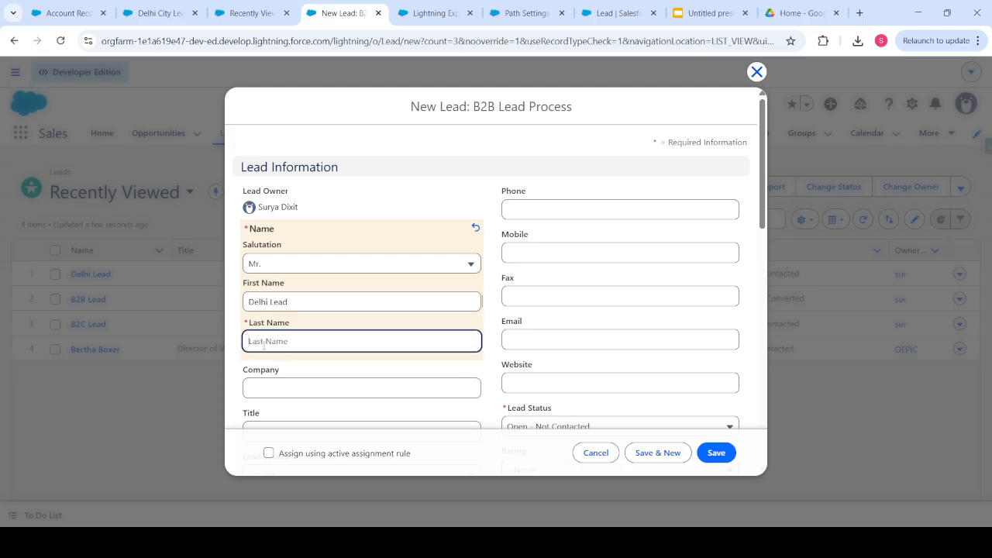
{"action": "type", "text": "Lead Second"}
- Set the second lead's city to Delhi, enable assignment using the active assignment rule, and save the record
{"action": "scroll", "coordinate": [383, 288], "scroll_direction": "down", "scroll_amount": 3}
{"action": "scroll", "coordinate": [383, 291], "scroll_direction": "down", "scroll_amount": 3}
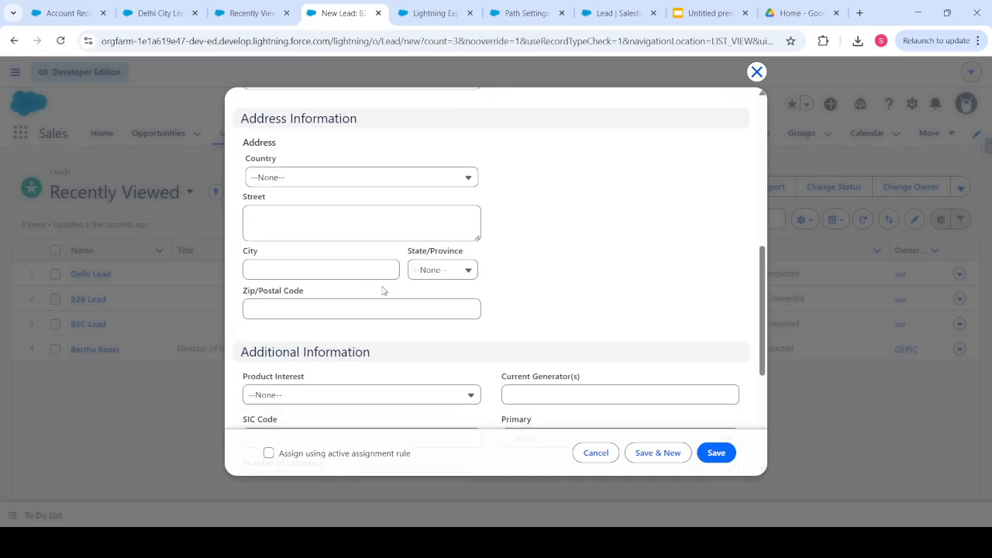
{"action": "left_click", "coordinate": [309, 266]}
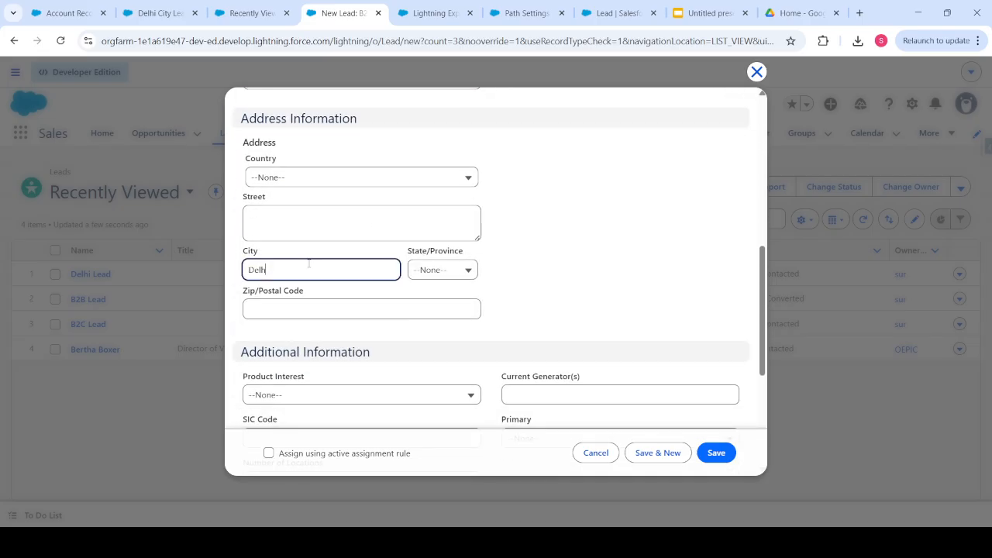
{"action": "left_click", "coordinate": [568, 314]}
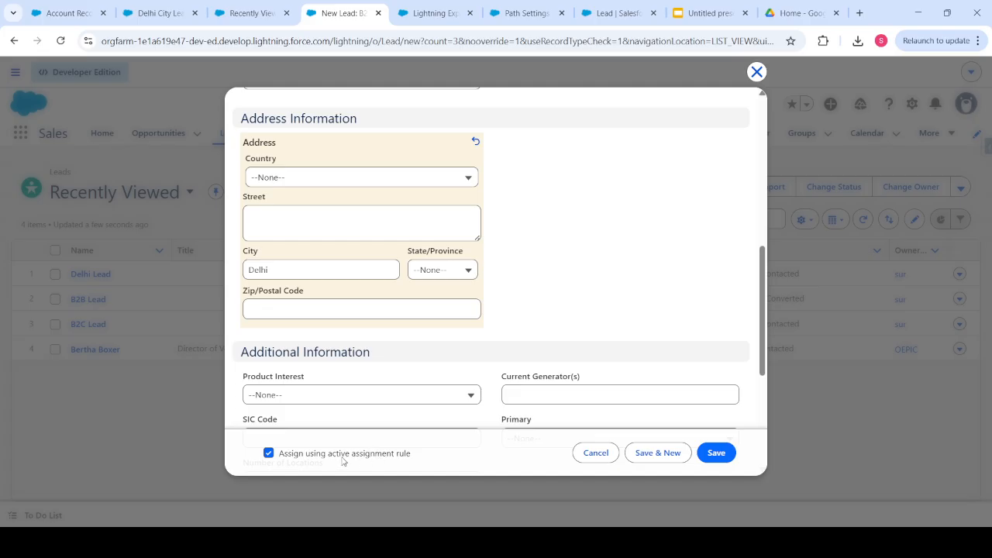
{"action": "left_click", "coordinate": [714, 457]}
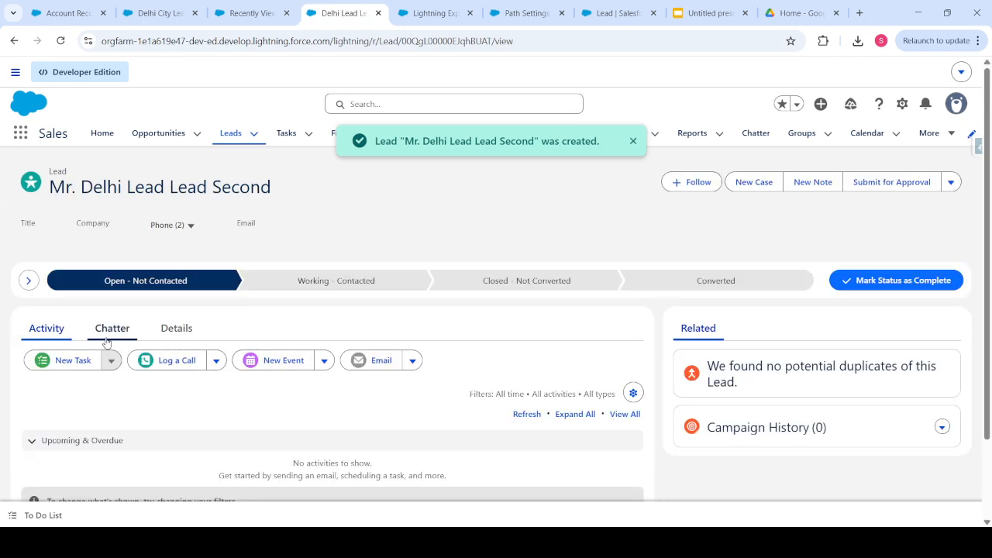
- Check the second lead's owner in its details against the Delhi and Jaipur entries of the assignment rule
{"action": "left_click", "coordinate": [170, 332]}
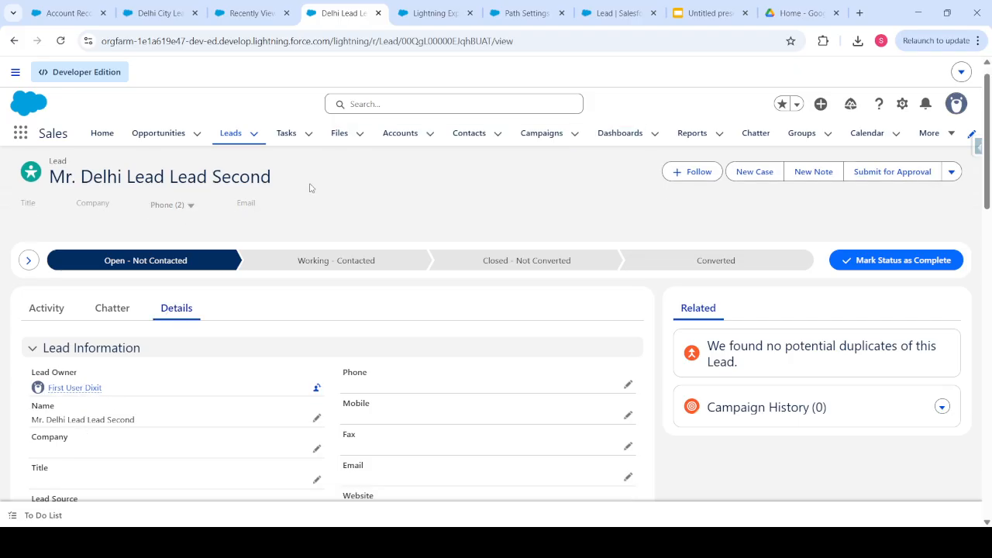
{"action": "left_click", "coordinate": [410, 16]}
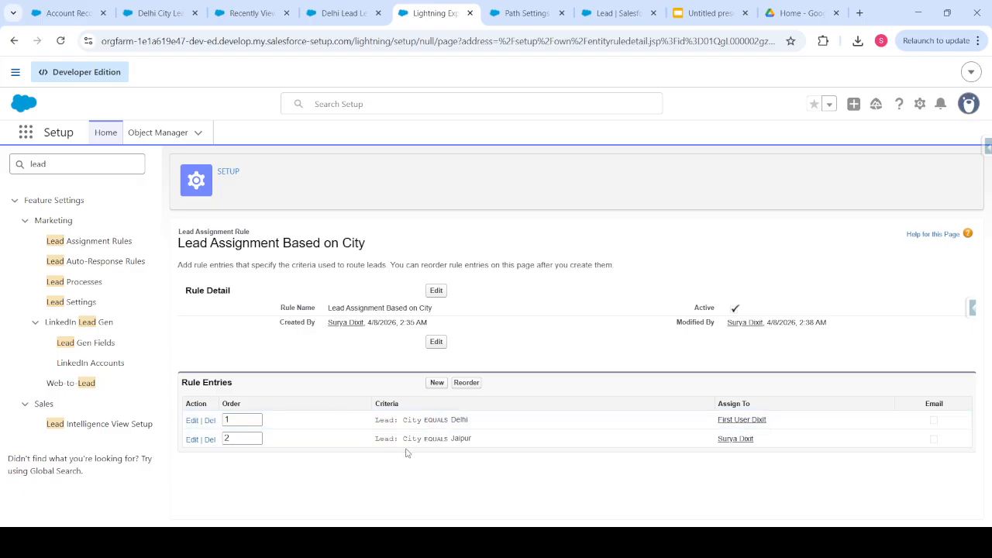
{"action": "left_click", "coordinate": [341, 14]}
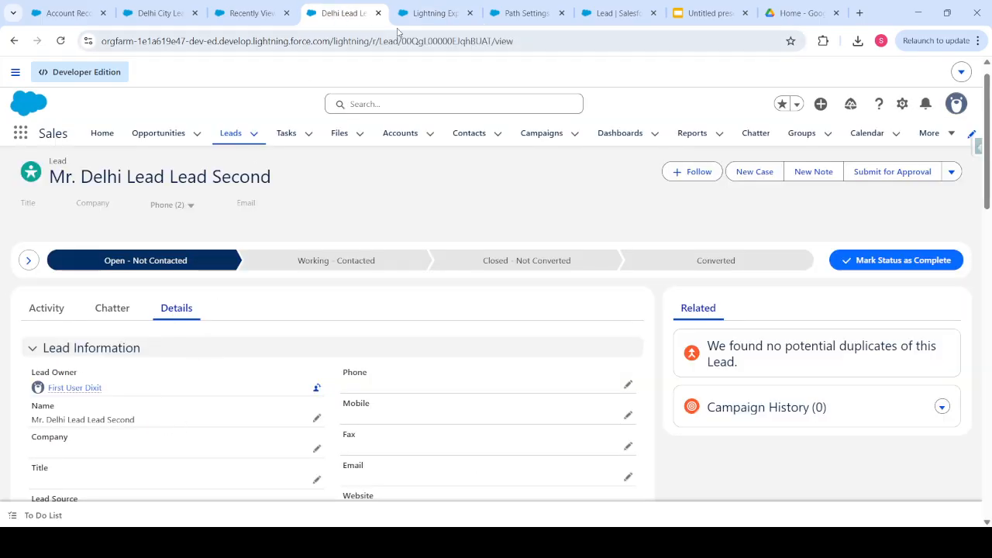
{"action": "left_click", "coordinate": [415, 12]}
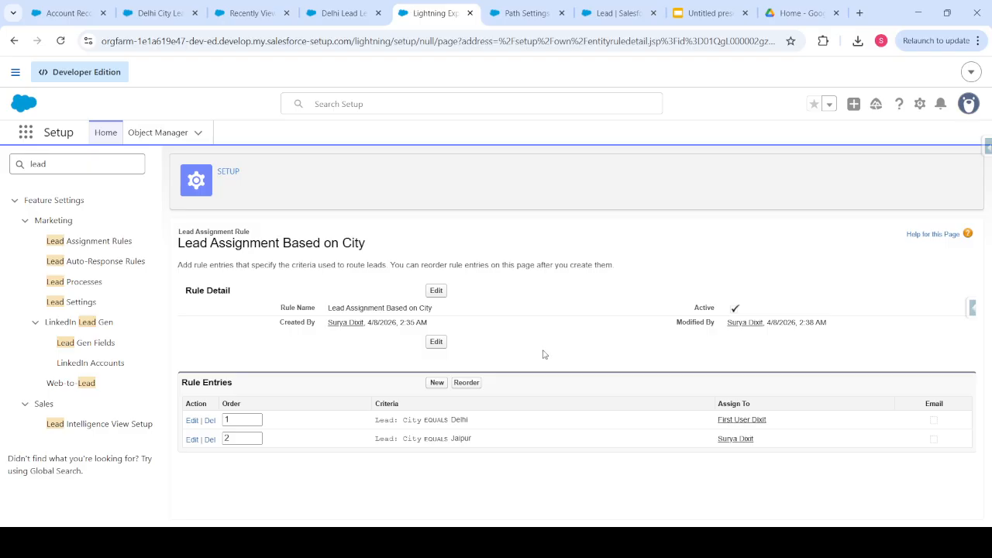
{"action": "left_click", "coordinate": [318, 13]}
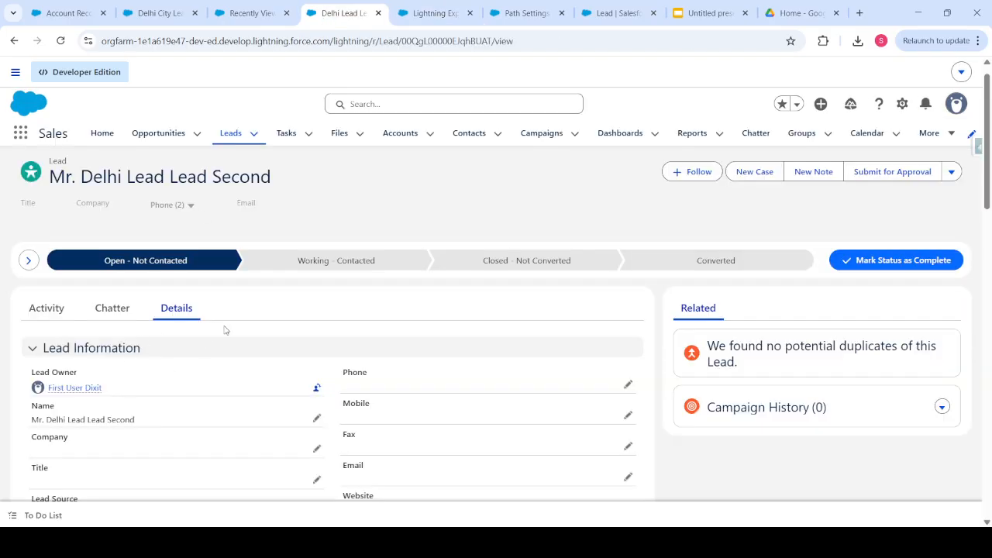
{"action": "scroll", "coordinate": [199, 339], "scroll_direction": "down", "scroll_amount": 2}
{"action": "scroll", "coordinate": [199, 338], "scroll_direction": "up", "scroll_amount": 2}
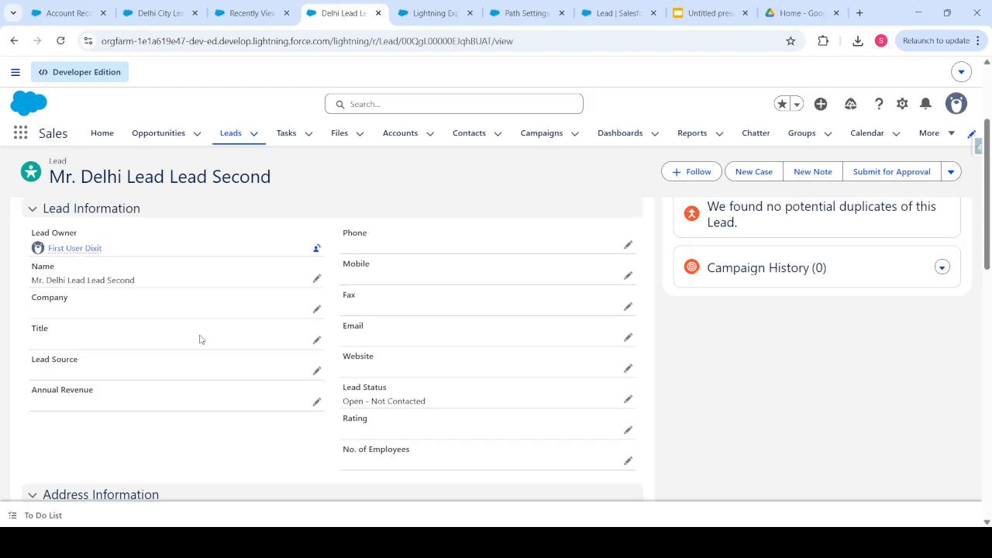